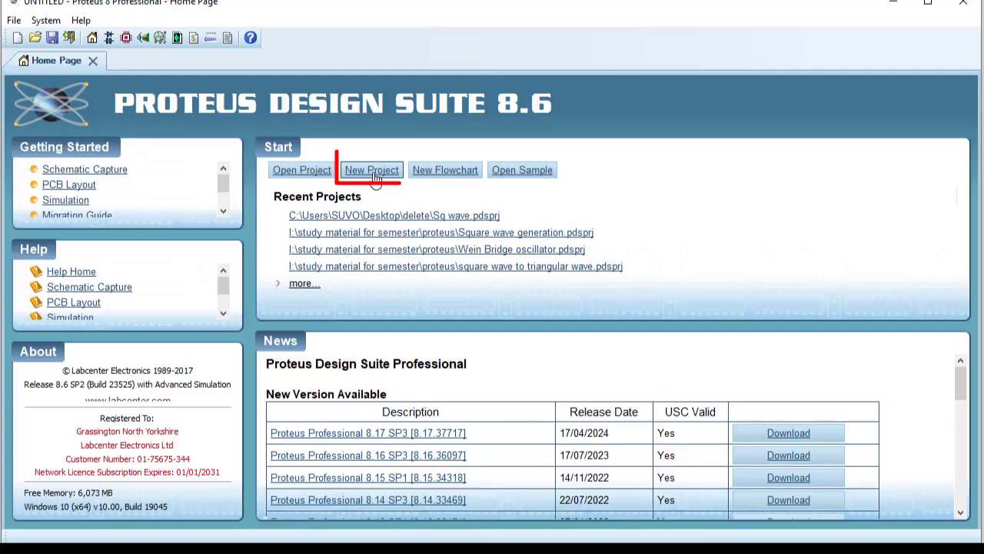
# Step: Start a new project and name it Sq to triangular wave
pyautogui.click(375, 171)
pyautogui.press('BackSpace')
pyautogui.press('BackSpace')
pyautogui.press('BackSpace')
pyautogui.press('BackSpace')
pyautogui.press('BackSpace')
pyautogui.press('BackSpace')
pyautogui.press('BackSpace')
pyautogui.press('BackSpace')
pyautogui.press('BackSpace')
pyautogui.press('BackSpace')
pyautogui.press('BackSpace')
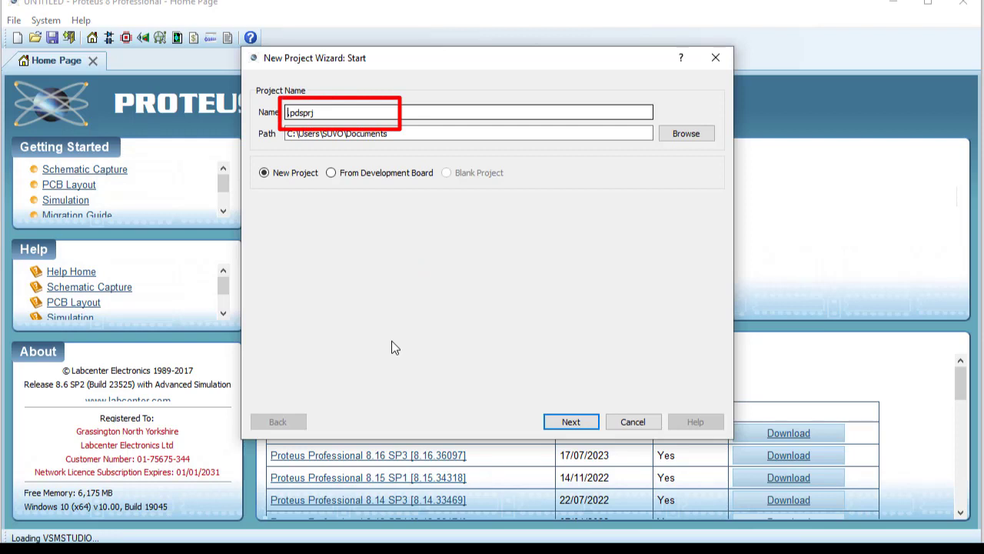
pyautogui.write('Sq')
pyautogui.write(' to ')
pyautogui.write('triangula')
pyautogui.write('r wav')
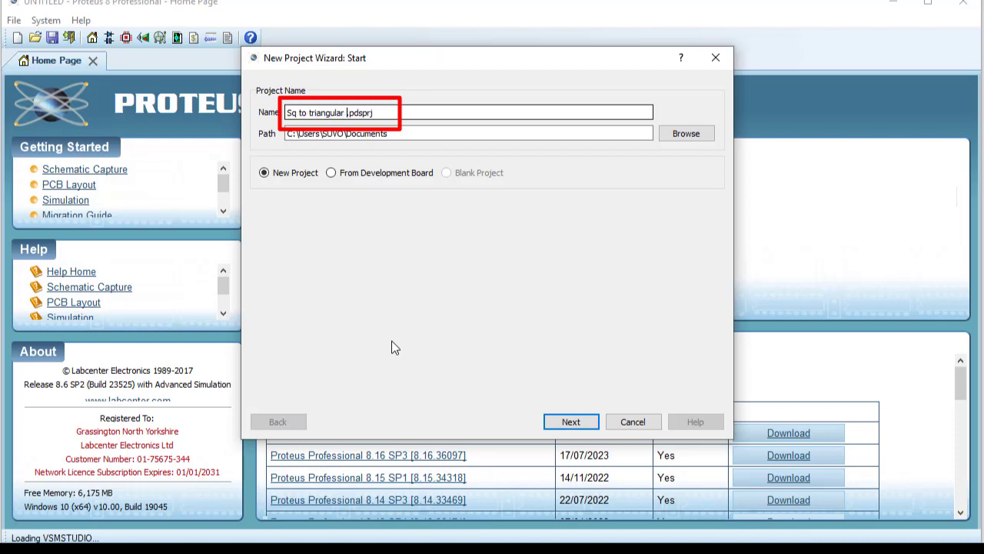
pyautogui.write('e')
# Step: Set the project's save location to the delete folder on the Desktop
pyautogui.click(687, 135)
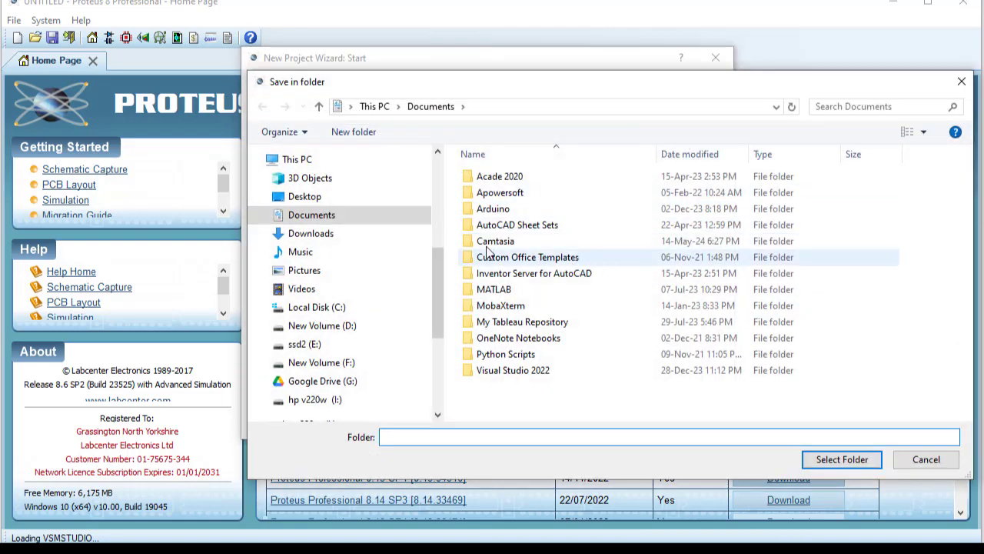
pyautogui.click(308, 196)
pyautogui.click(489, 241)
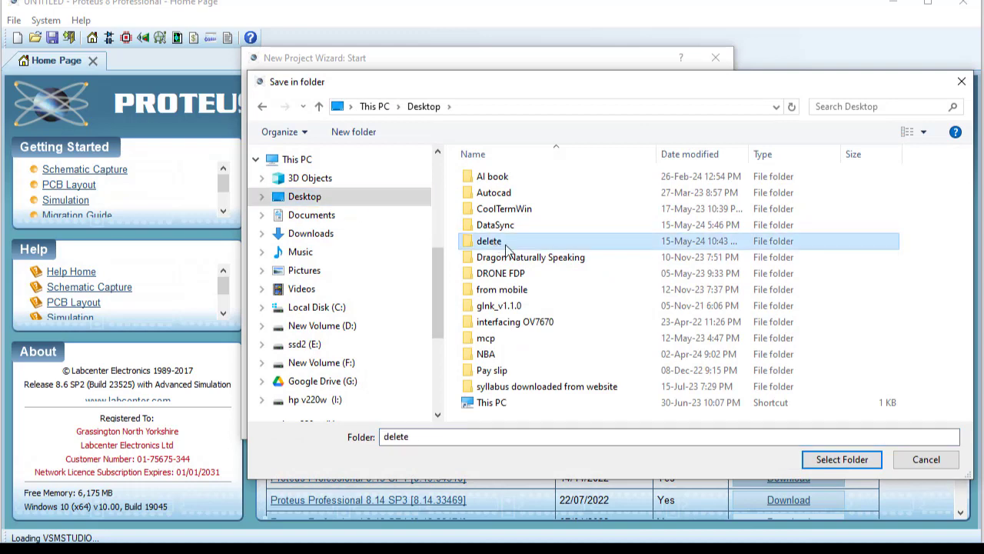
pyautogui.click(842, 462)
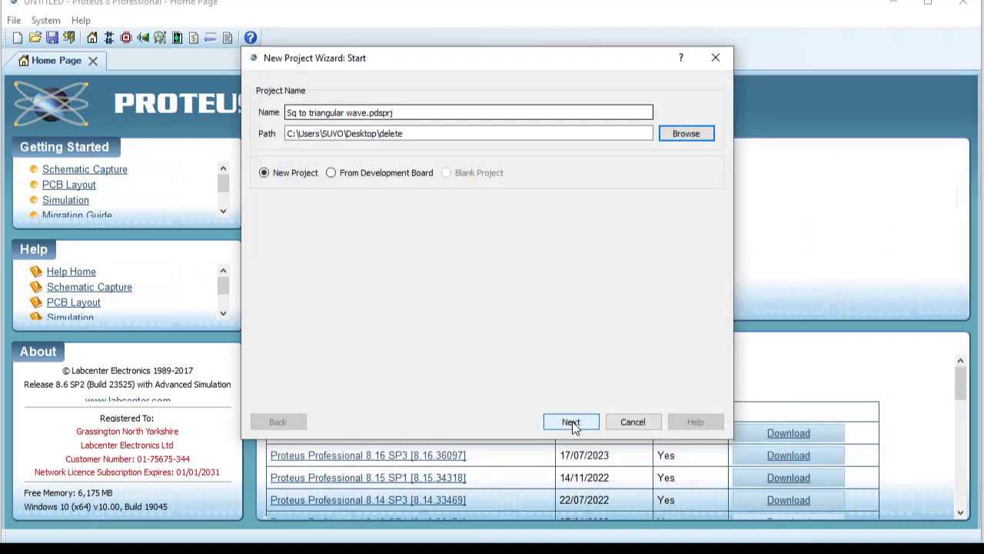
# Step: Complete the new project setup without a PCB layout and with no firmware project
pyautogui.click(570, 423)
pyautogui.click(571, 422)
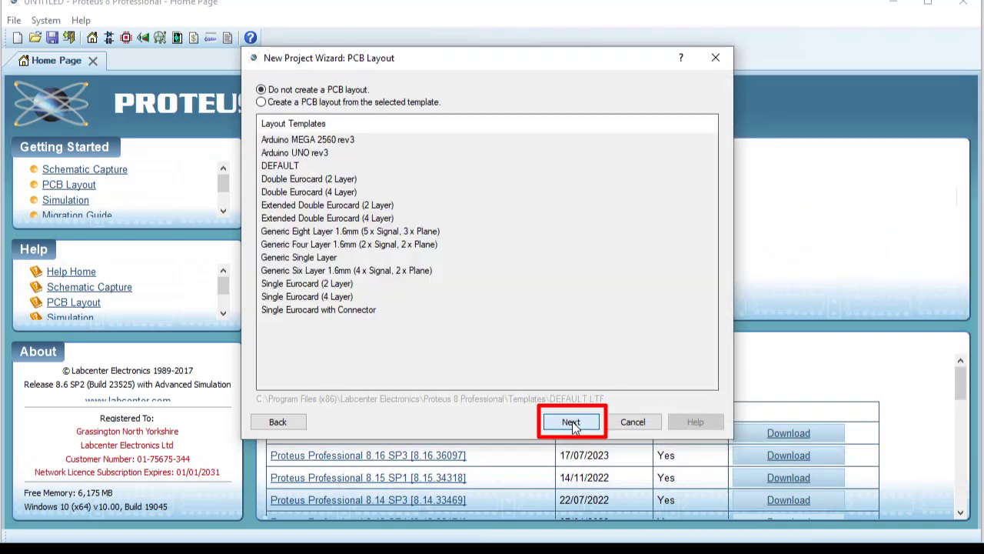
pyautogui.click(571, 423)
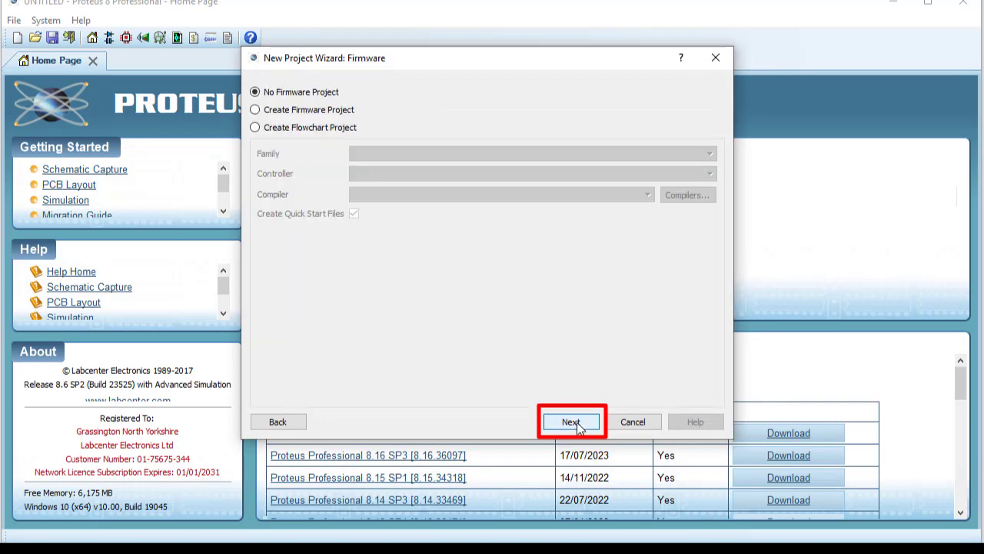
pyautogui.click(580, 428)
pyautogui.click(585, 427)
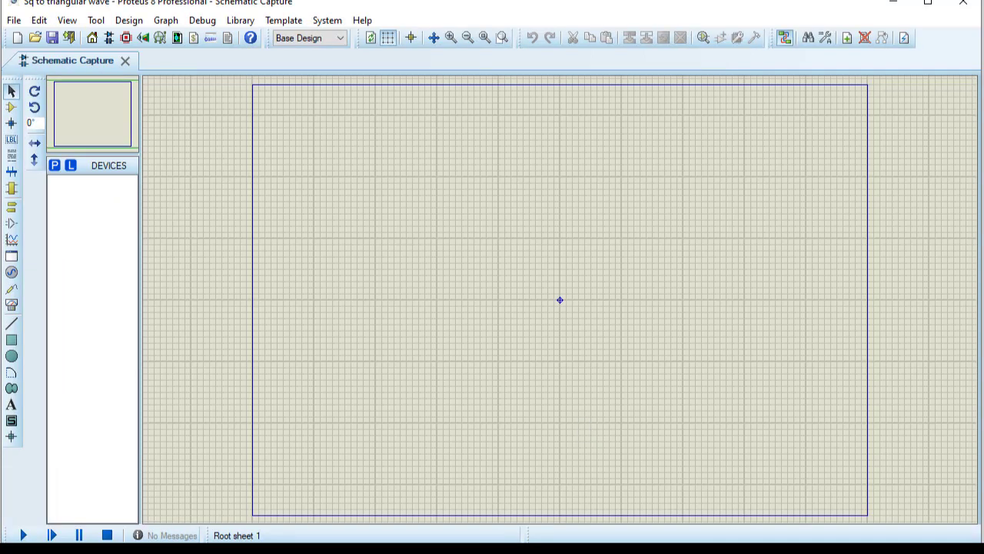
# Step: Search the device library for res and add the generic resistor RES to the project's devices
pyautogui.hotkey('alt', 'Tab')
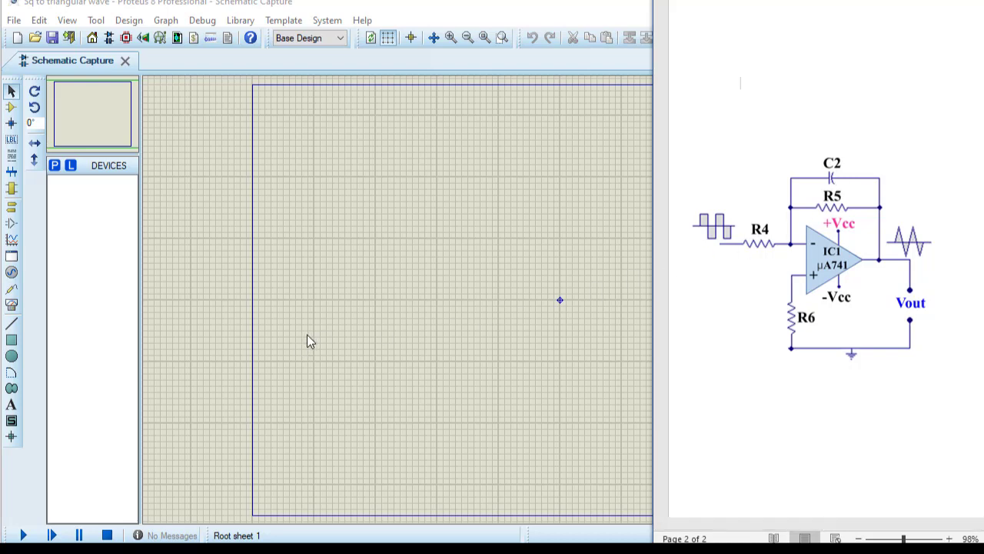
pyautogui.press('super+Up')
pyautogui.click(55, 169)
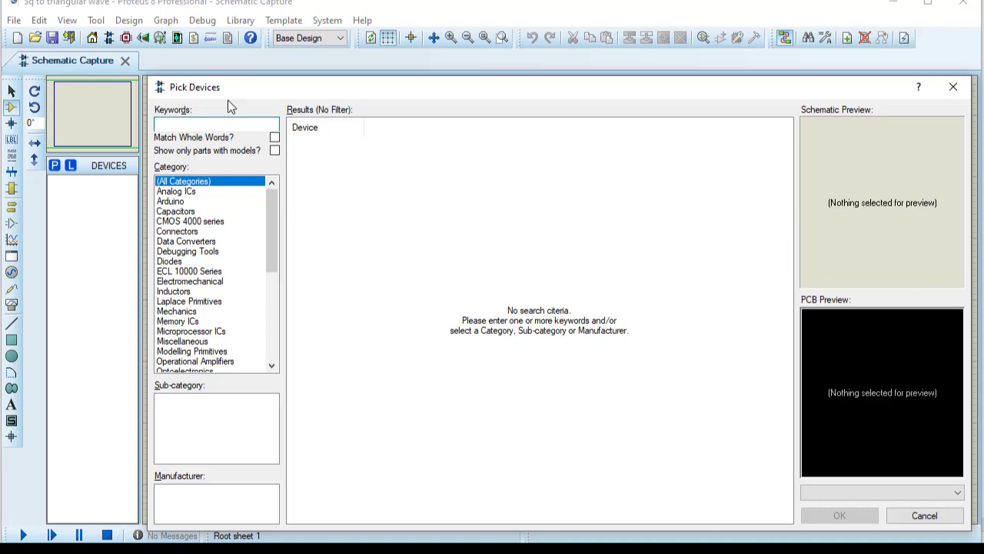
pyautogui.click(226, 123)
pyautogui.write('res')
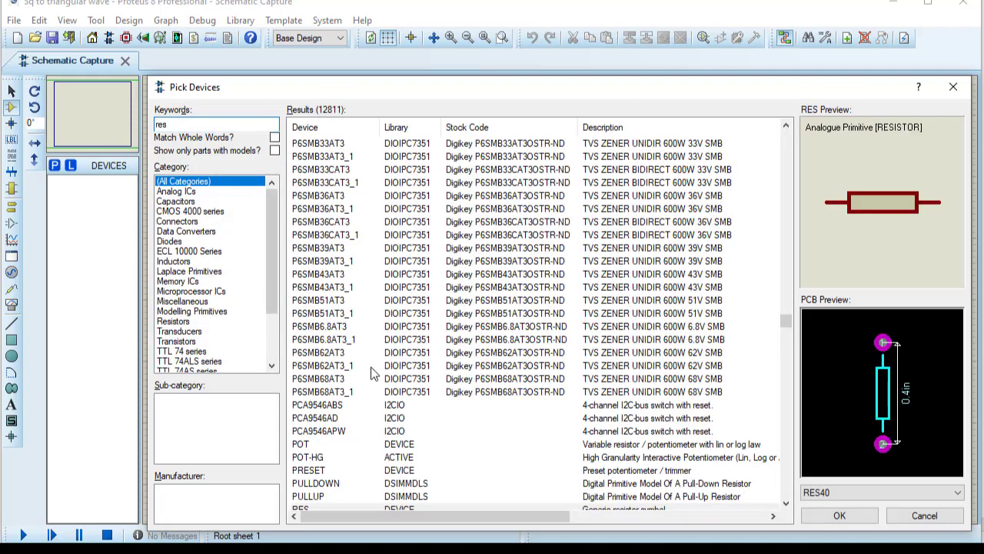
pyautogui.scroll(-4, 369, 374)
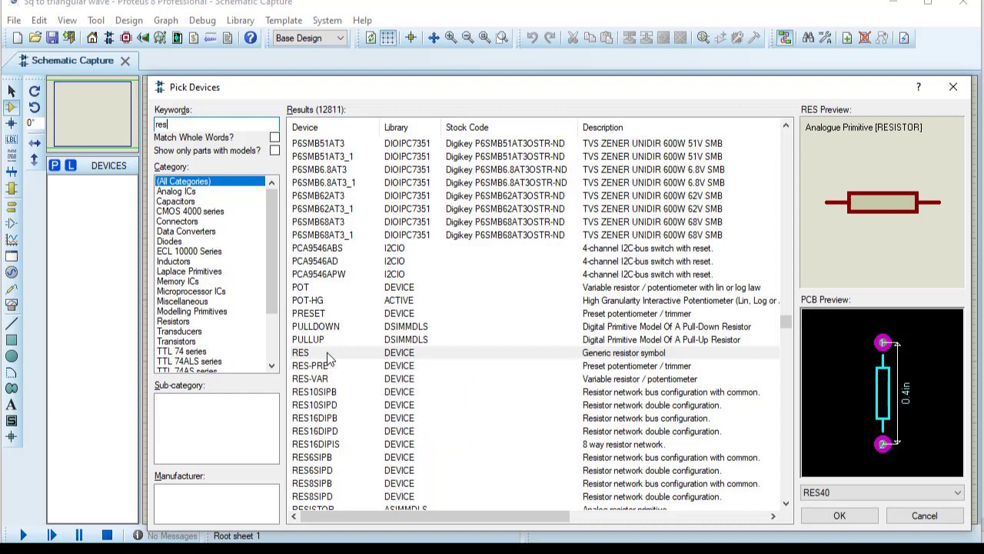
pyautogui.doubleClick(326, 352)
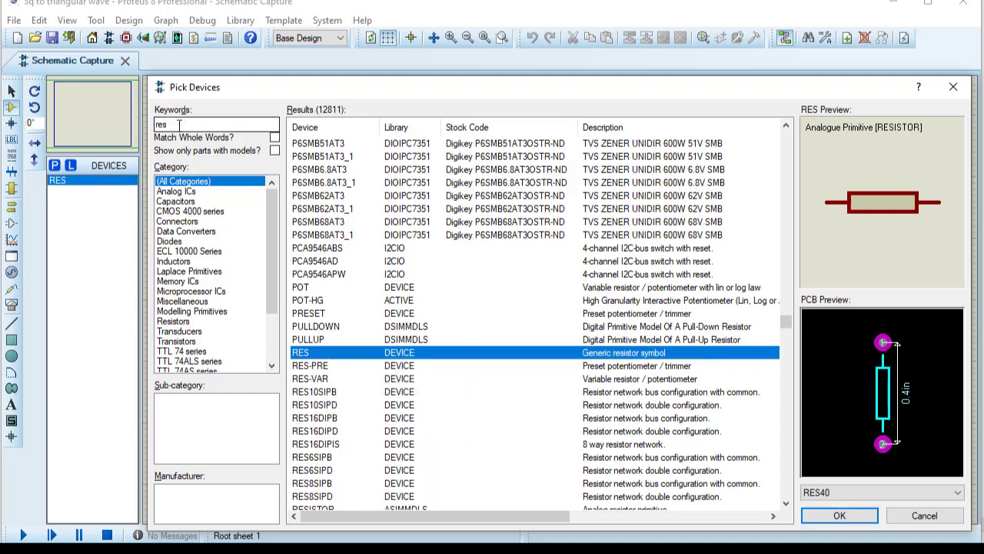
# Step: Search the device library for cap and add the generic non-electrolytic capacitor CAP to the project's devices
pyautogui.click(178, 125)
pyautogui.press('BackSpace')
pyautogui.press('BackSpace')
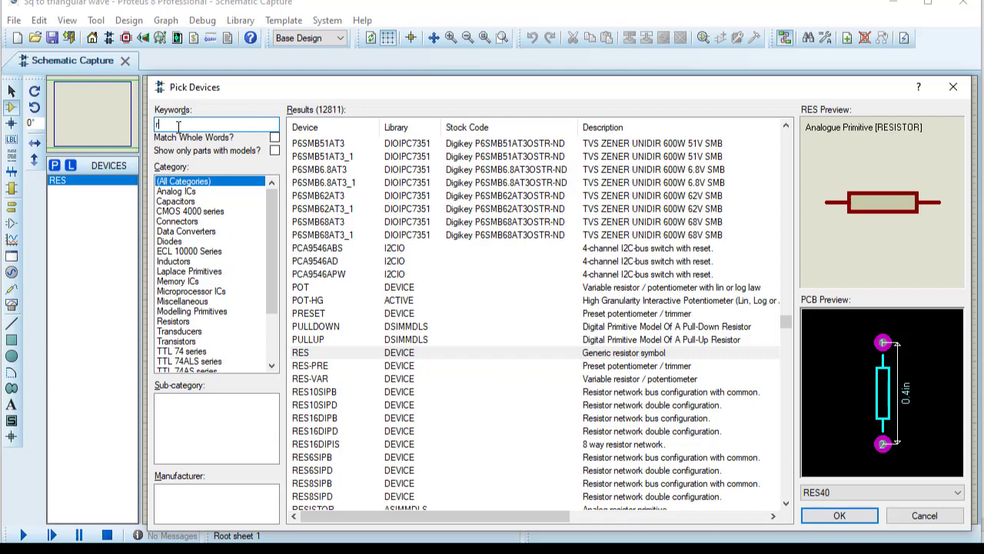
pyautogui.write('cap')
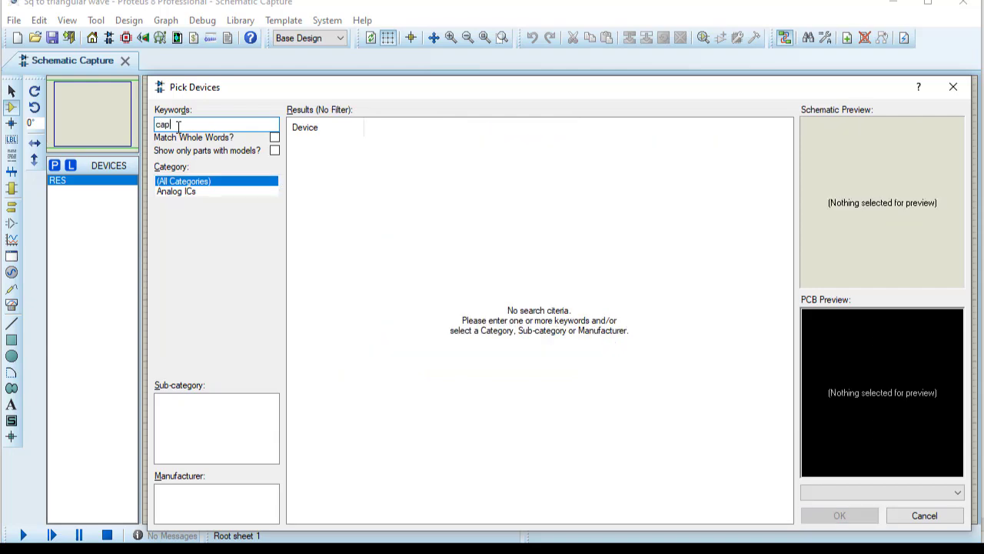
pyautogui.scroll(-5, 384, 385)
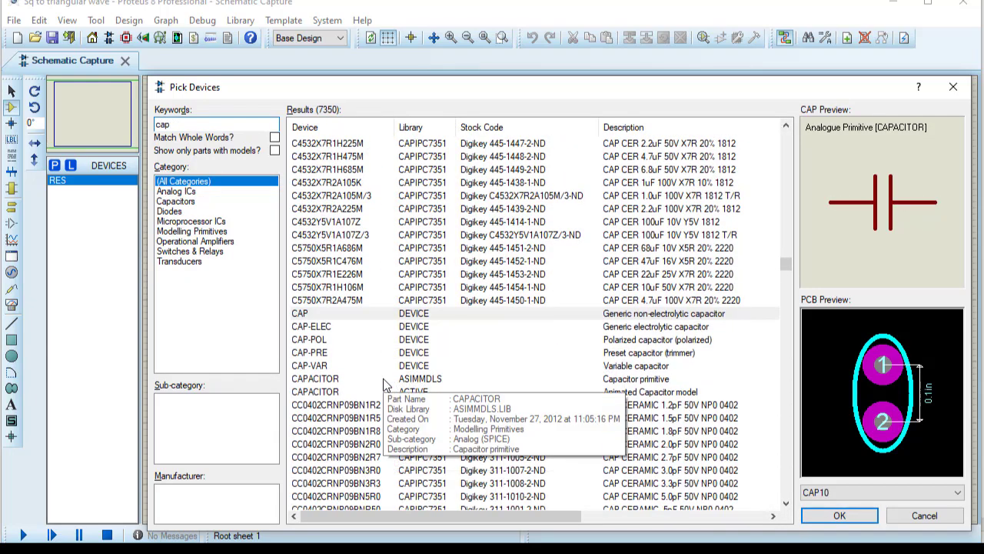
pyautogui.doubleClick(325, 313)
# Step: Search the device library for 741, add the 741 operational amplifier, and finish picking devices
pyautogui.click(183, 124)
pyautogui.press('BackSpace')
pyautogui.press('BackSpace')
pyautogui.press('BackSpace')
pyautogui.write('7')
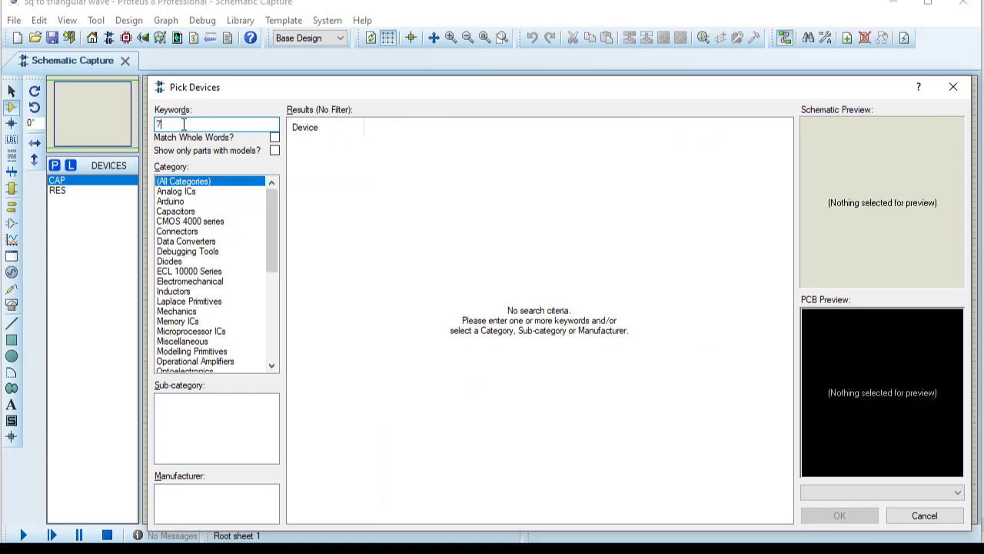
pyautogui.write('41')
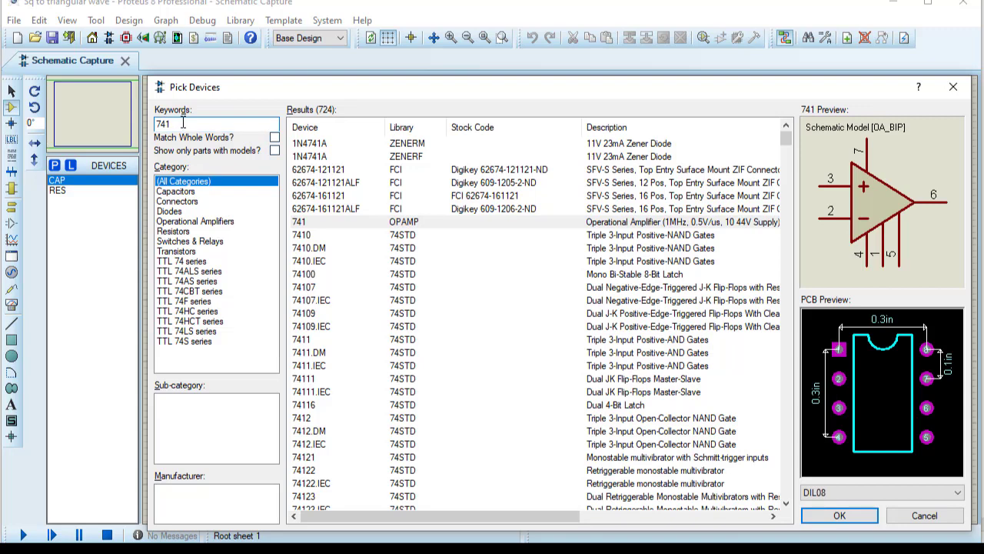
pyautogui.doubleClick(326, 222)
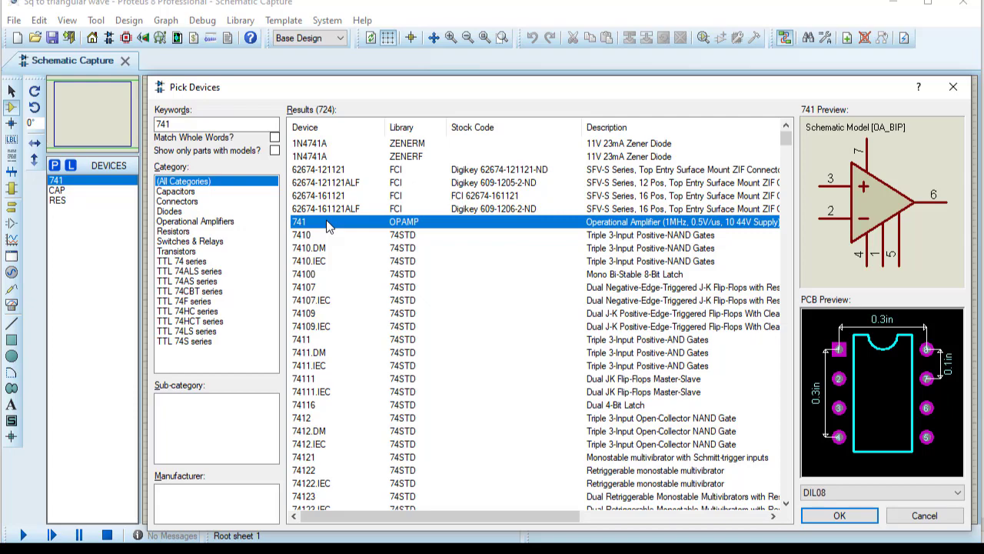
pyautogui.click(953, 88)
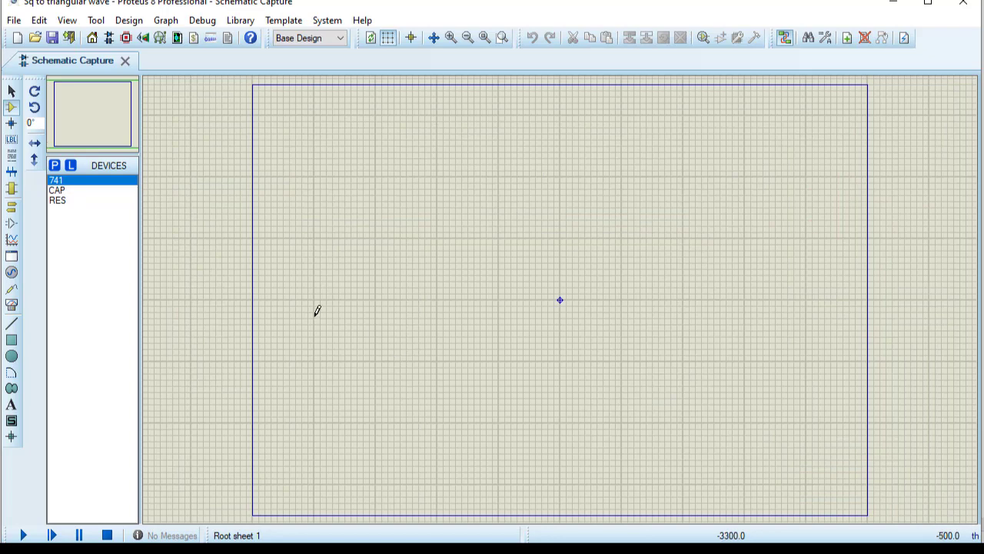
# Step: Place one 741 op-amp in the upper part of the schematic sheet
pyautogui.click(68, 184)
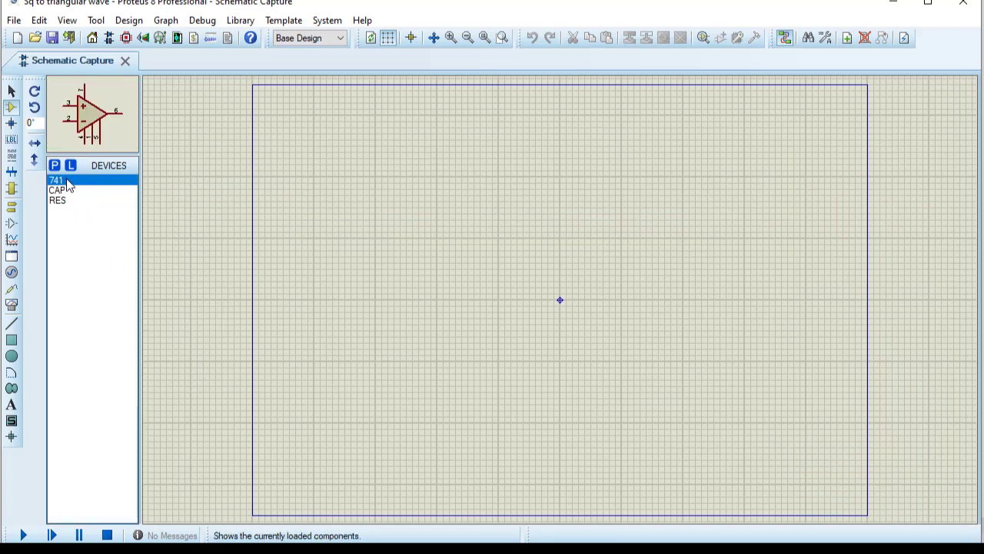
pyautogui.click(466, 270)
pyautogui.click(445, 223)
# Step: Place a resistor directly above the op-amp and a capacitor above that resistor, following the reference circuit
pyautogui.hotkey('alt', 'Tab')
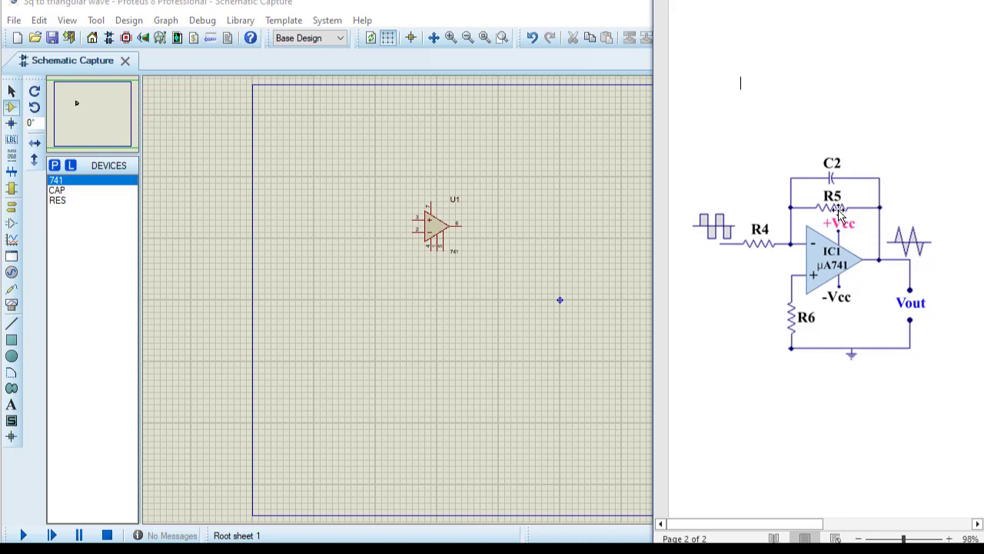
pyautogui.click(60, 202)
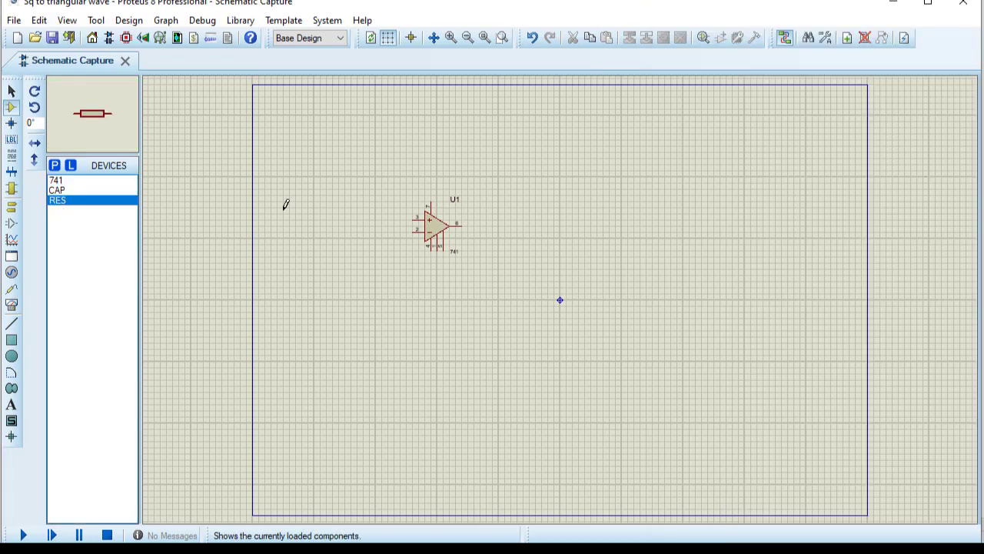
pyautogui.click(436, 158)
pyautogui.click(433, 165)
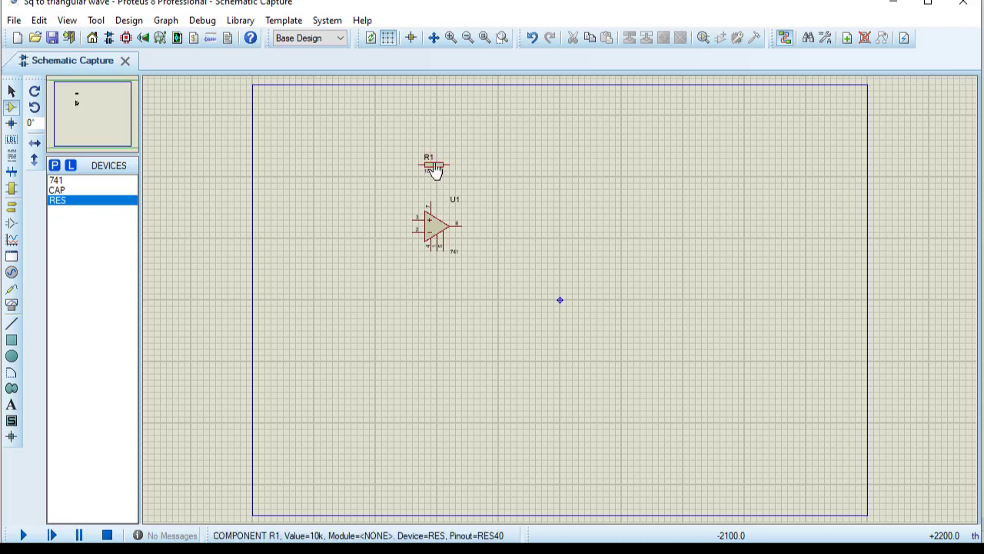
pyautogui.click(57, 190)
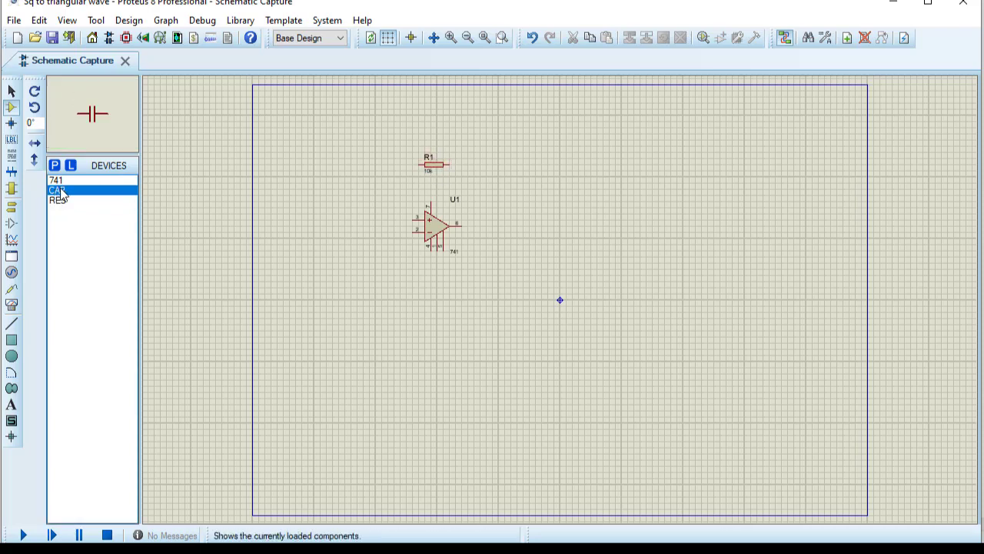
pyautogui.click(433, 126)
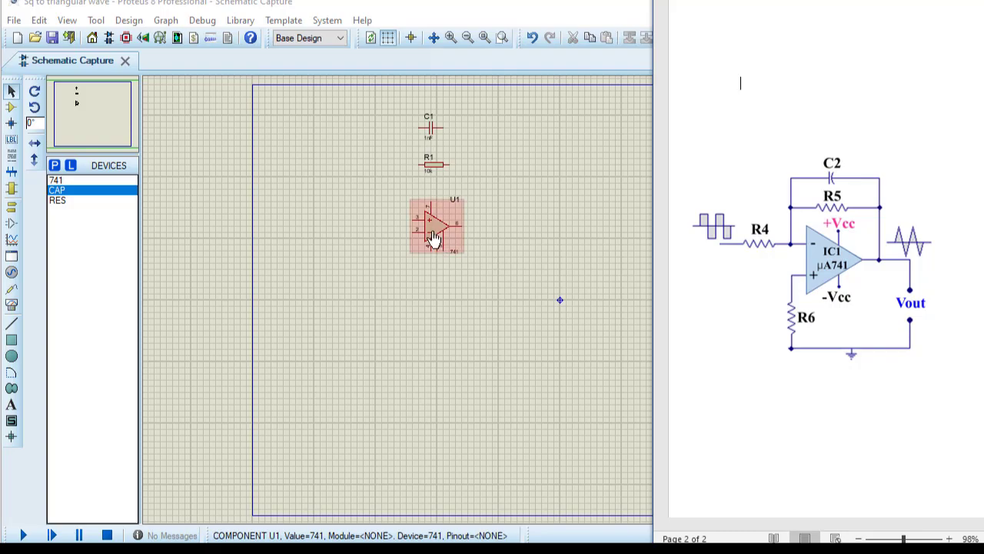
# Step: Move the capacitor, resistor and op-amp together to the lower part of the sheet
pyautogui.hotkey('ctrl', 'a')
pyautogui.hotkey('ctrl', 'c')
pyautogui.hotkey('ctrl', 'v')
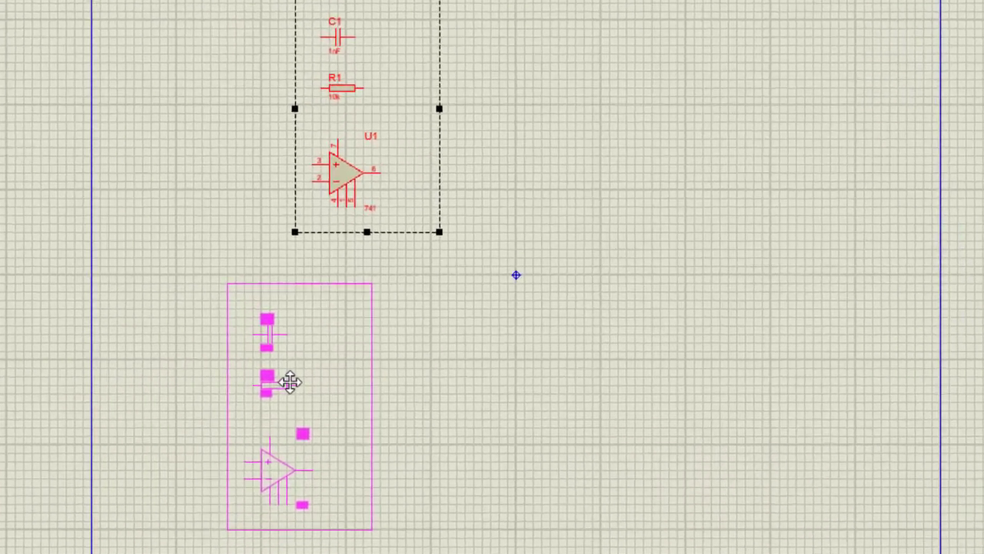
pyautogui.click(329, 384)
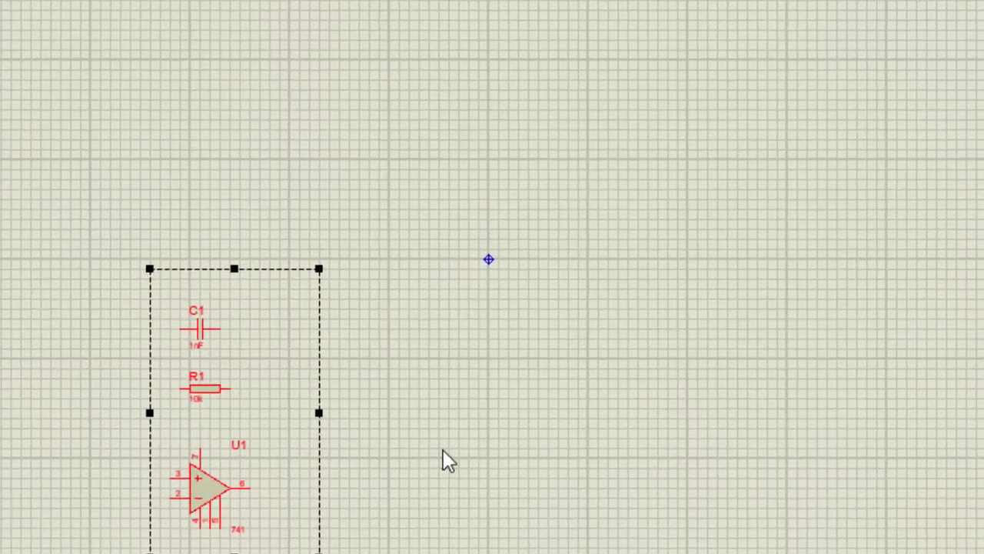
# Step: Mirror the op-amp vertically so its inverting input sits above the non-inverting input
pyautogui.click(448, 459)
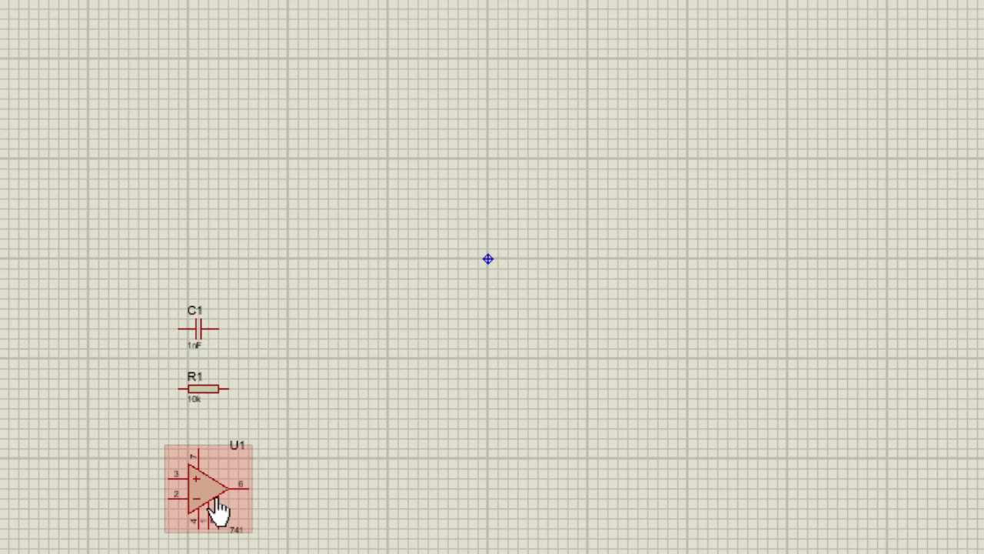
pyautogui.rightClick(218, 509)
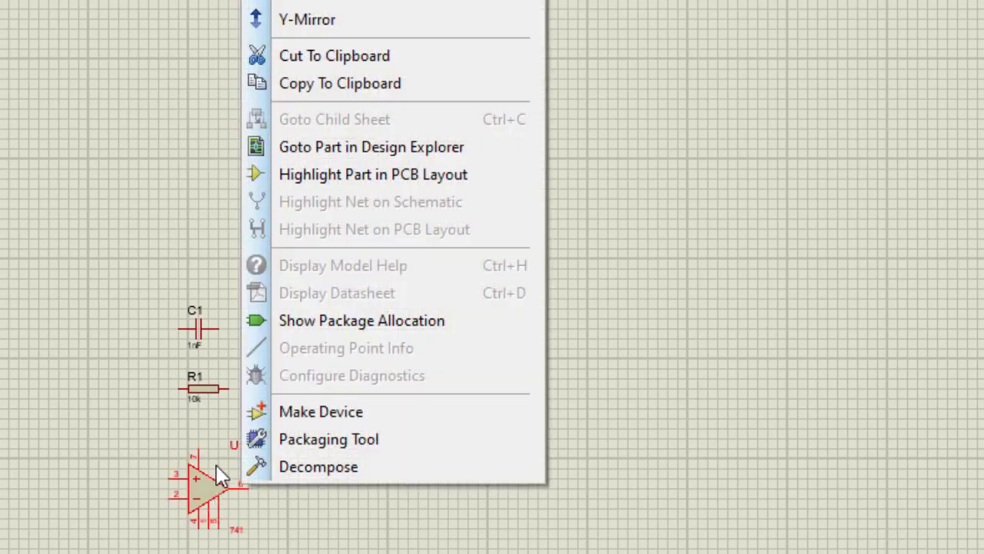
pyautogui.click(308, 23)
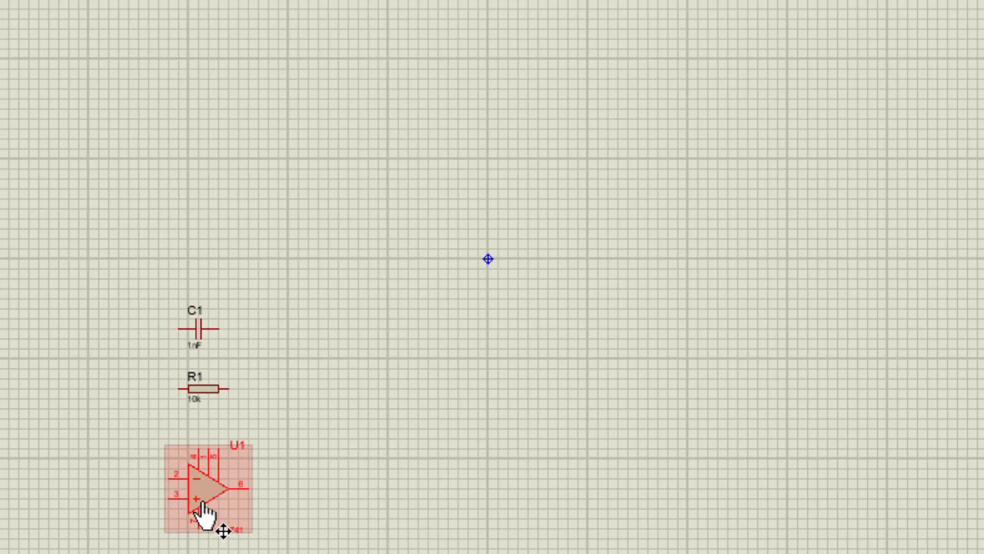
# Step: Wire capacitor C1 and resistor R1 in parallel between the op-amp's output and its inverting input
pyautogui.click(219, 330)
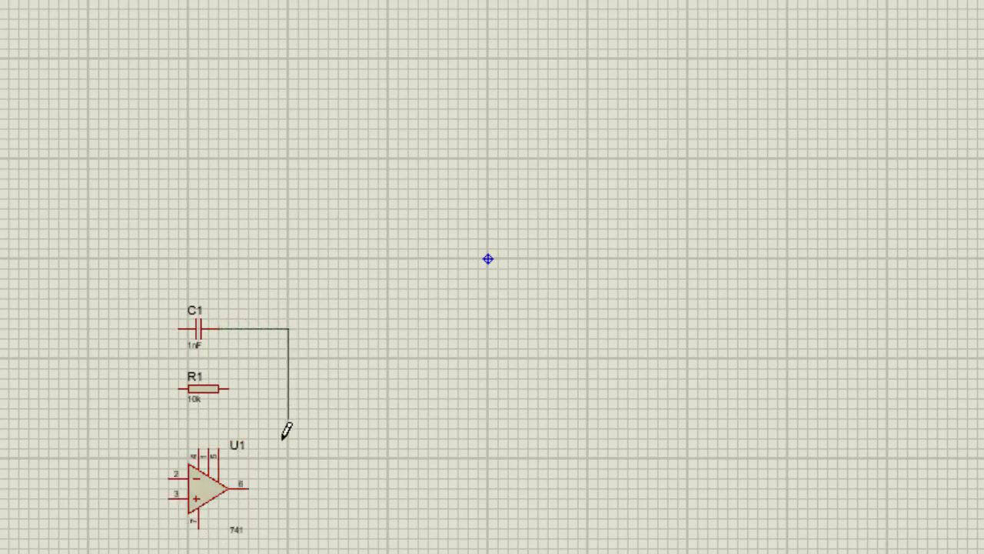
pyautogui.click(290, 481)
pyautogui.click(246, 488)
pyautogui.click(229, 389)
pyautogui.click(288, 388)
pyautogui.click(179, 328)
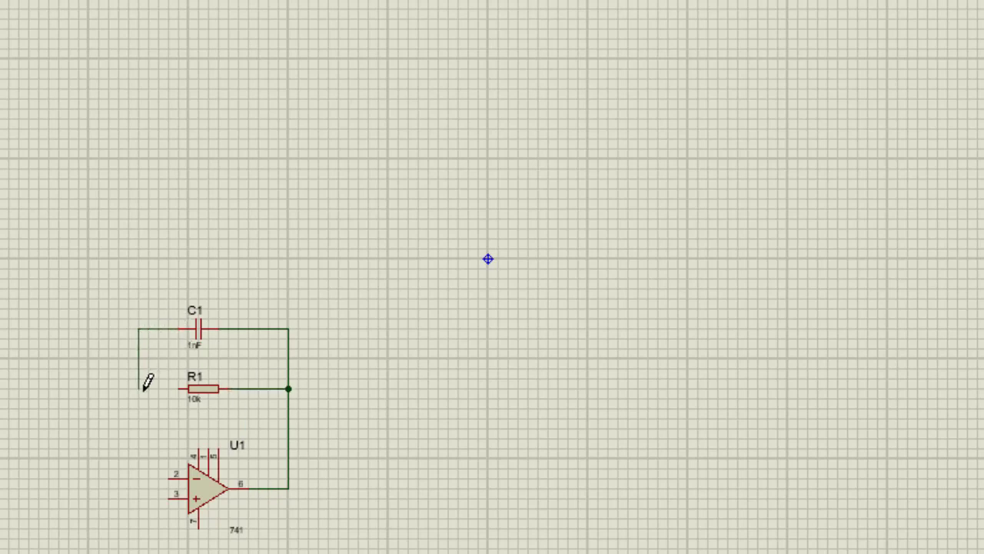
pyautogui.click(175, 471)
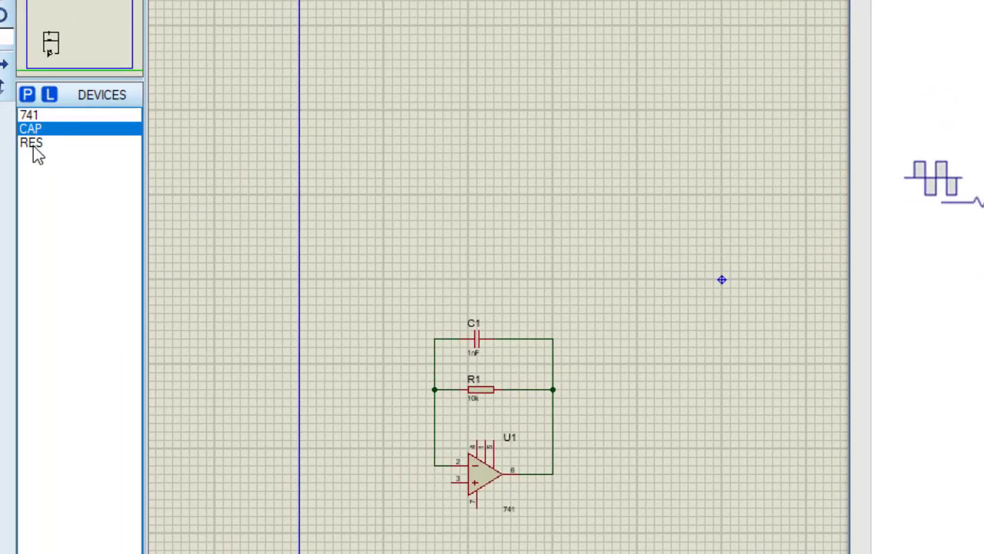
# Step: Place one resistor left of the op-amp's inverting input and another, rotated clockwise to vertical, below the non-inverting input
pyautogui.click(34, 144)
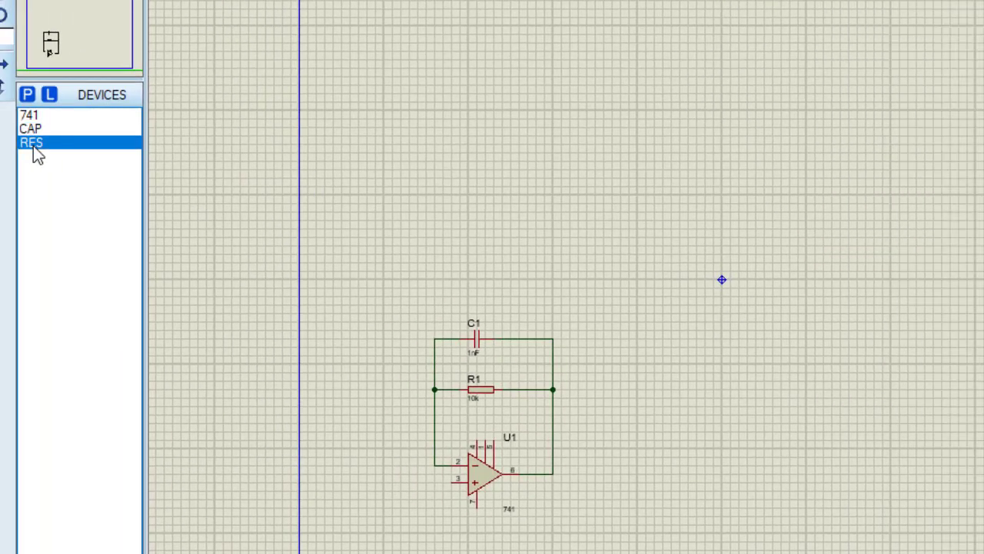
pyautogui.click(391, 459)
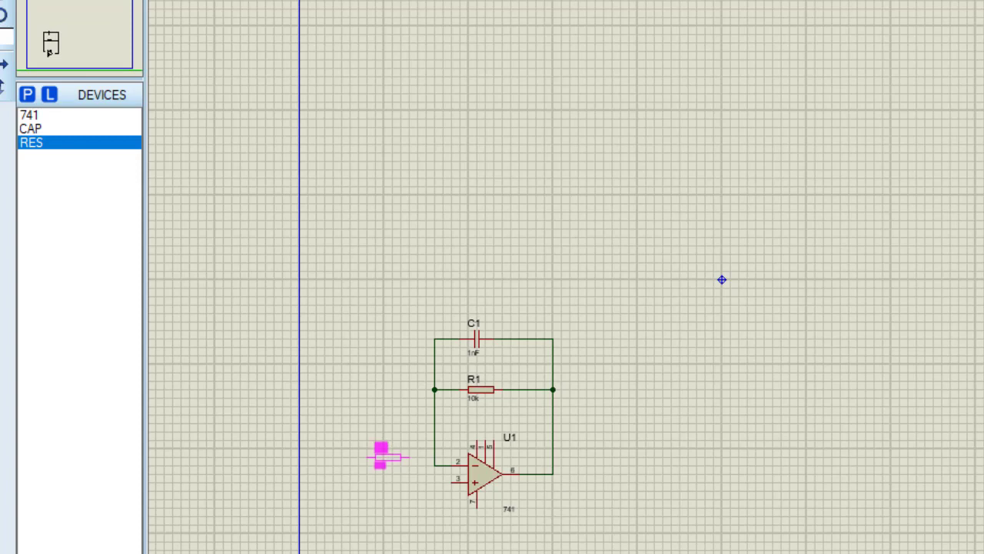
pyautogui.click(389, 466)
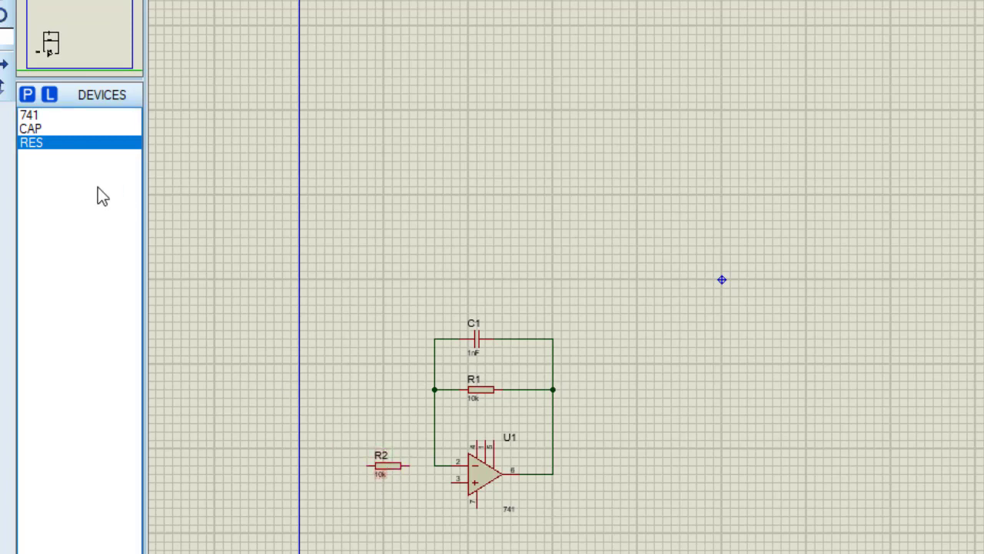
pyautogui.click(438, 517)
pyautogui.rightClick(441, 521)
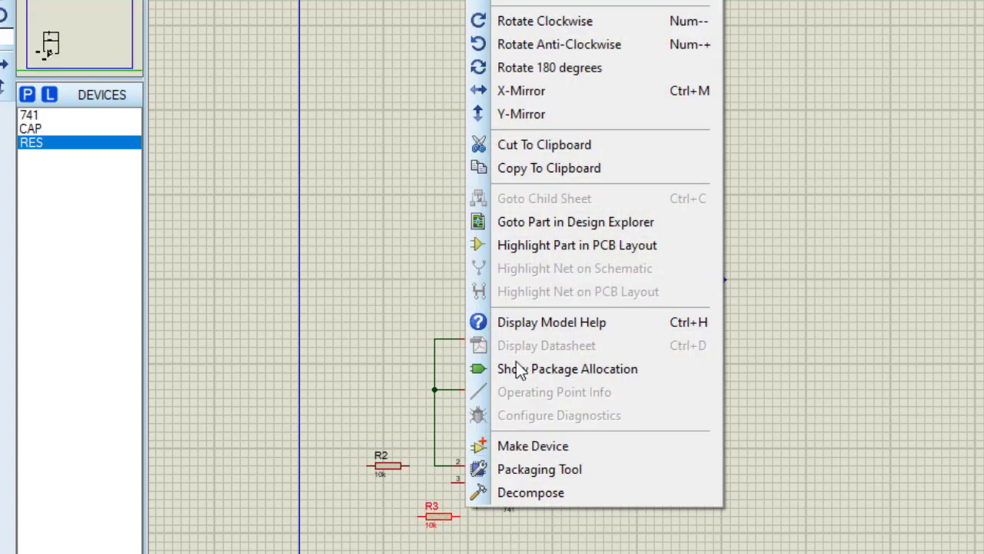
pyautogui.click(535, 25)
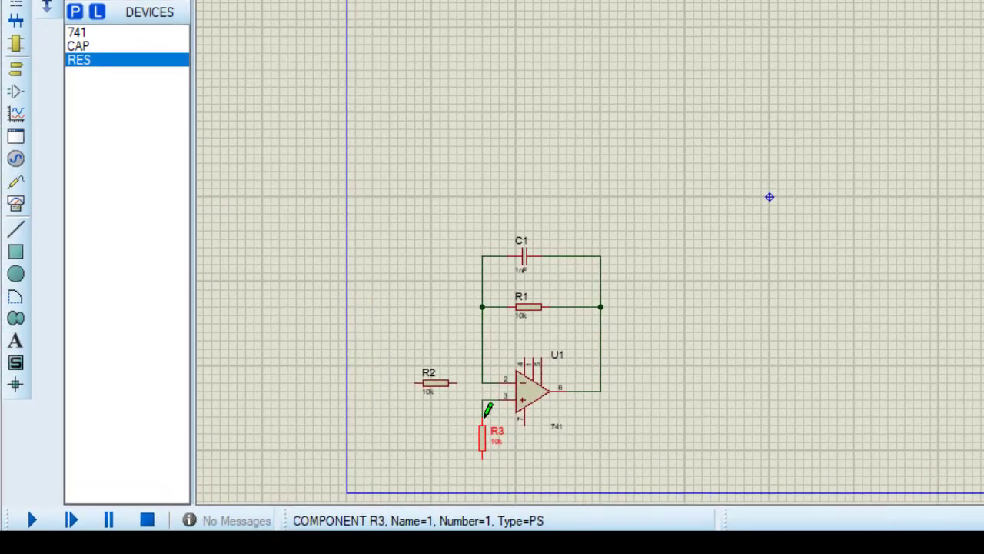
# Step: Wire resistor R3 to the op-amp's non-inverting input and resistor R2 to the inverting input node
pyautogui.click(476, 429)
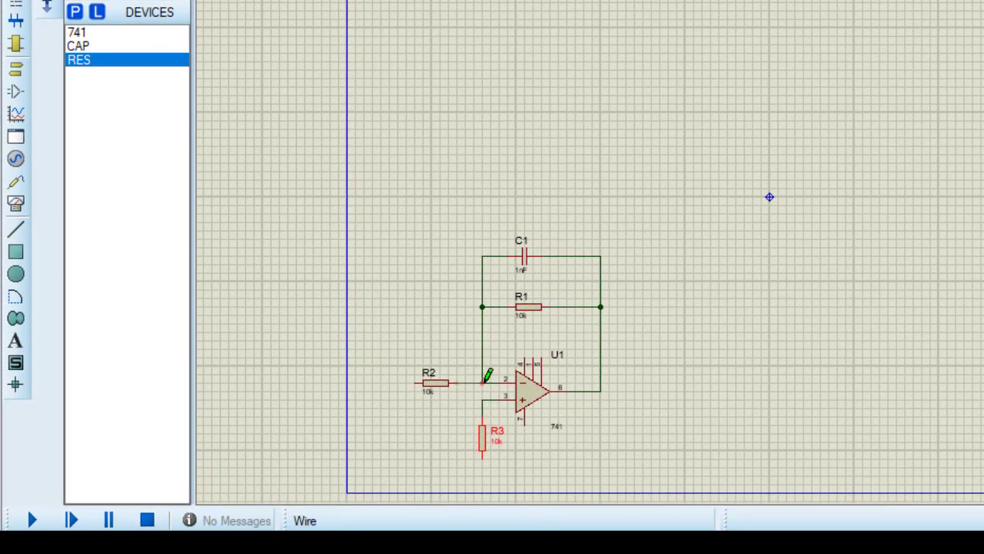
pyautogui.click(483, 382)
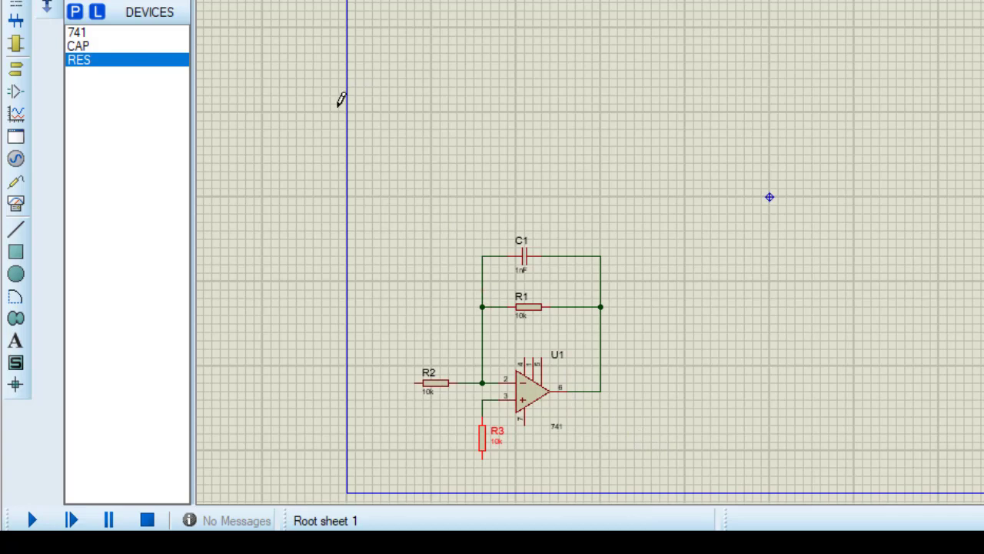
# Step: Place two DC generators, one just above the op-amp and one just below it
pyautogui.click(16, 91)
pyautogui.click(15, 158)
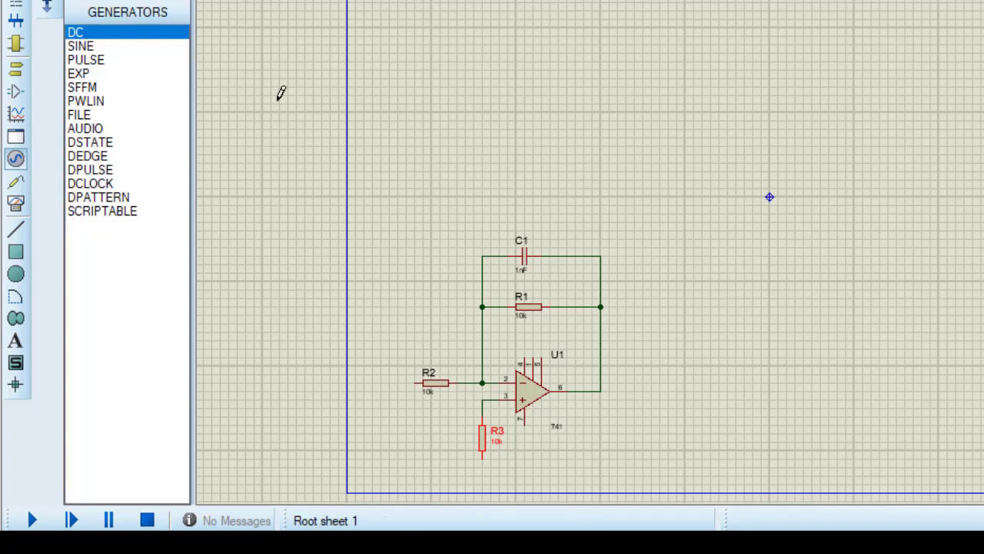
pyautogui.click(514, 337)
pyautogui.click(508, 332)
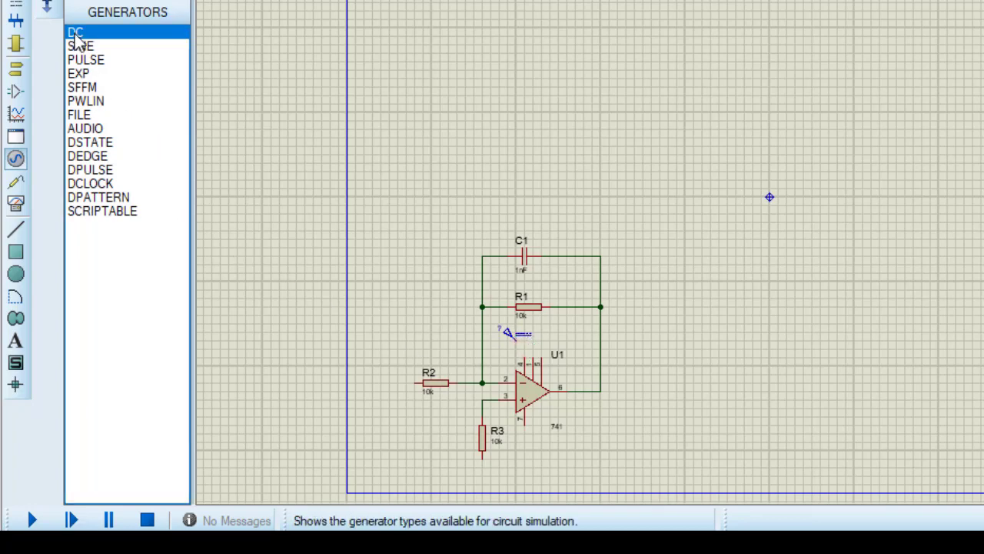
pyautogui.click(517, 448)
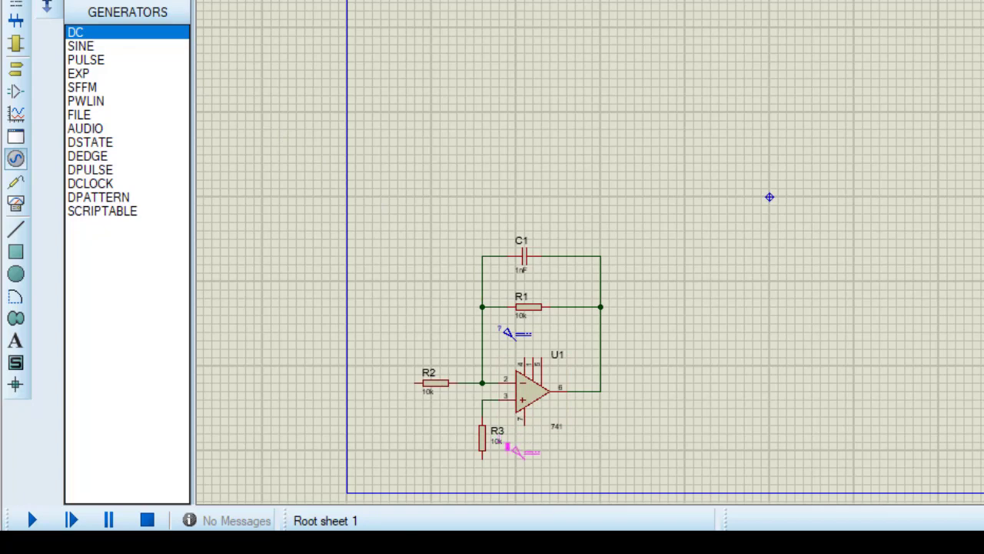
pyautogui.click(508, 447)
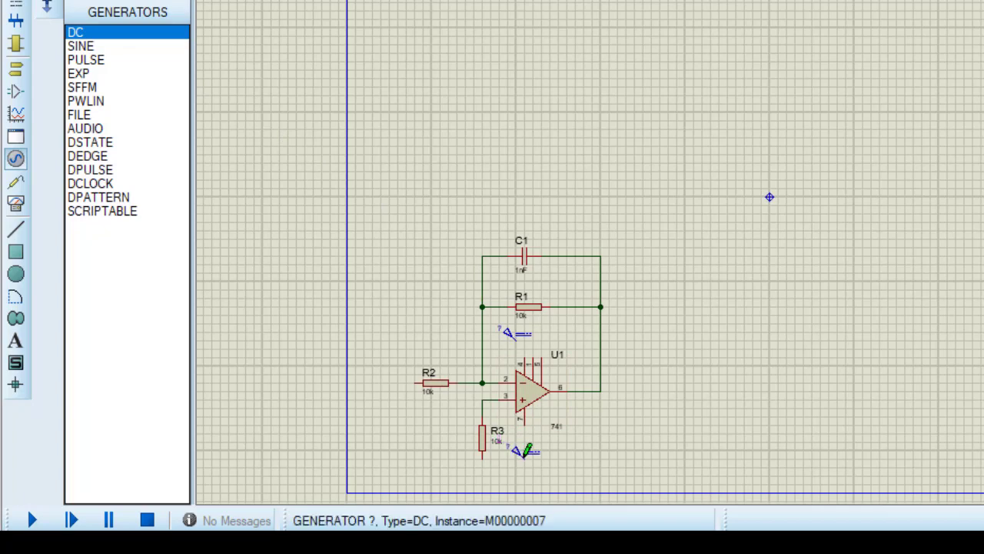
# Step: Wire the upper DC generator to op-amp pin 4 (V-) and the lower one to pin 7 (V+)
pyautogui.click(526, 356)
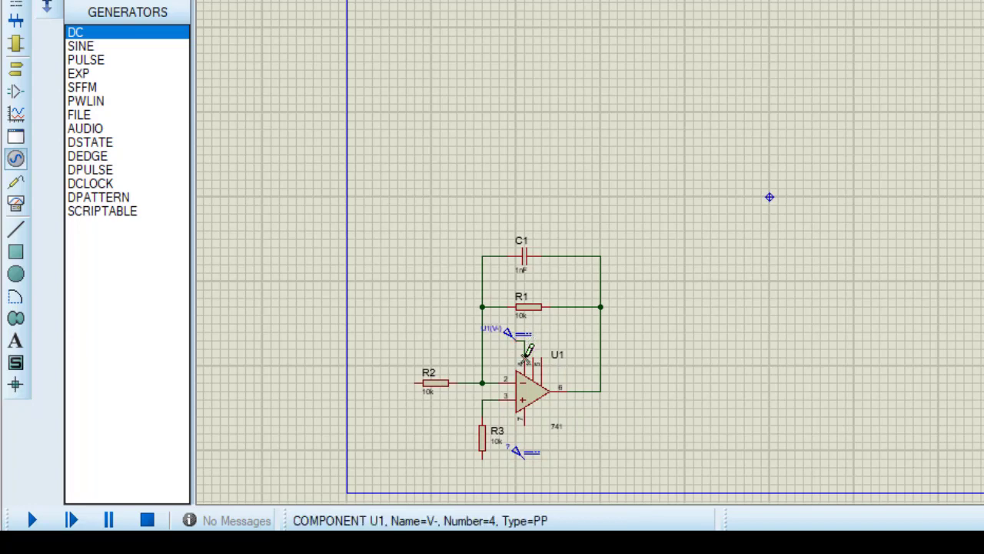
pyautogui.click(526, 420)
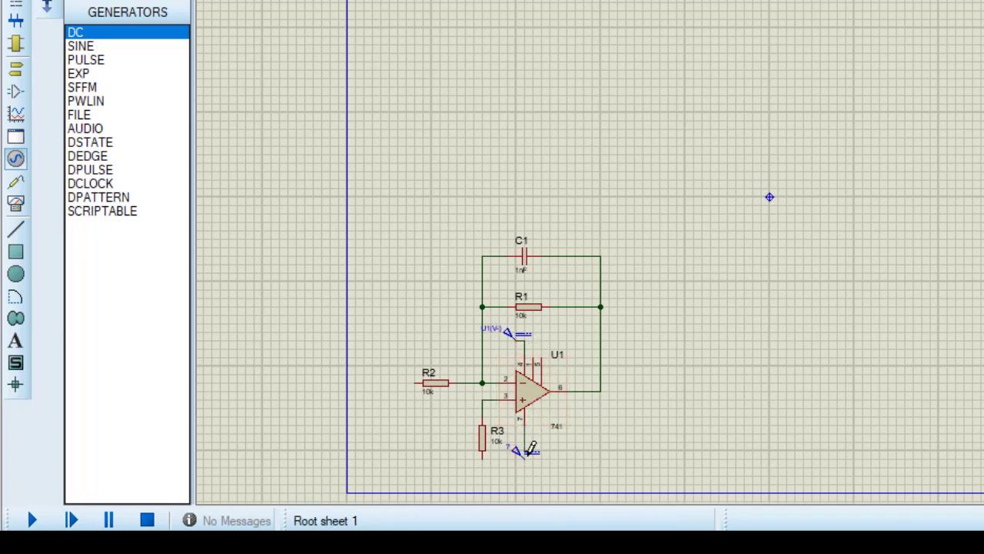
pyautogui.click(526, 455)
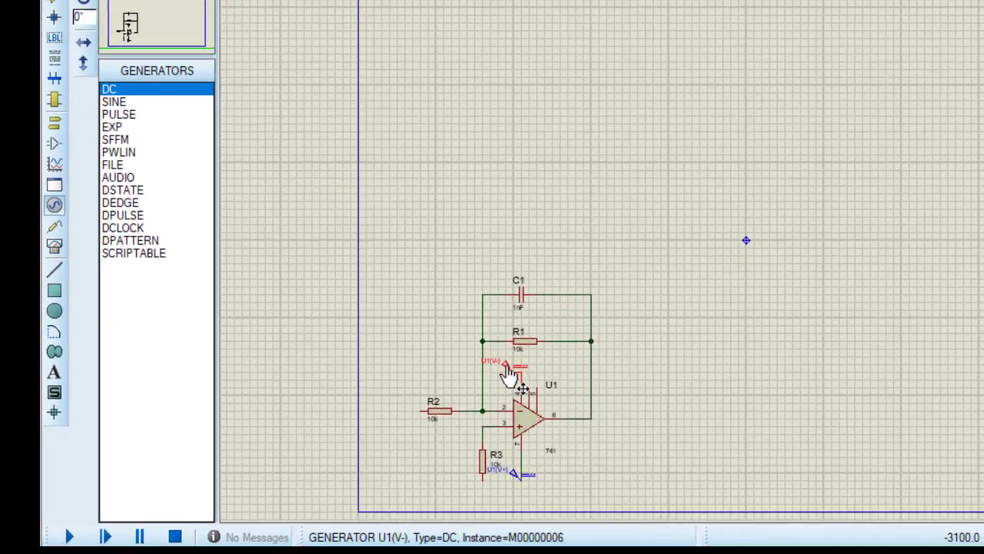
# Step: Set the voltage of the DC generator on the op-amp's V- pin to -15 V
pyautogui.doubleClick(510, 338)
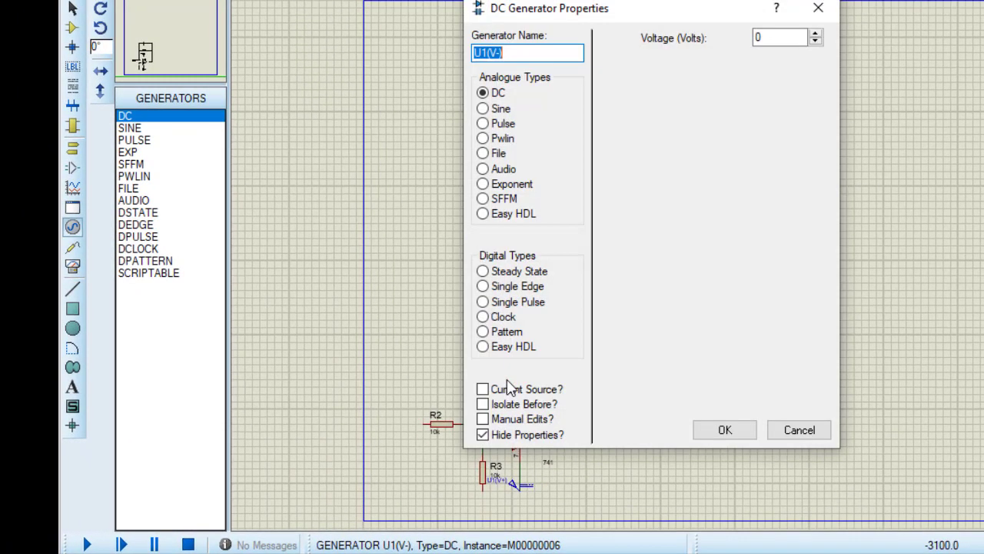
pyautogui.doubleClick(771, 37)
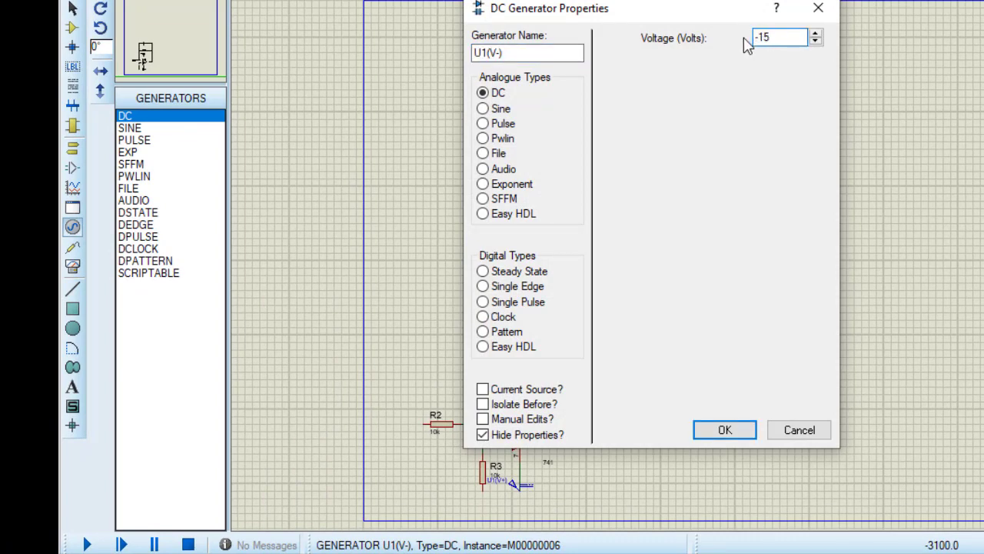
pyautogui.click(743, 430)
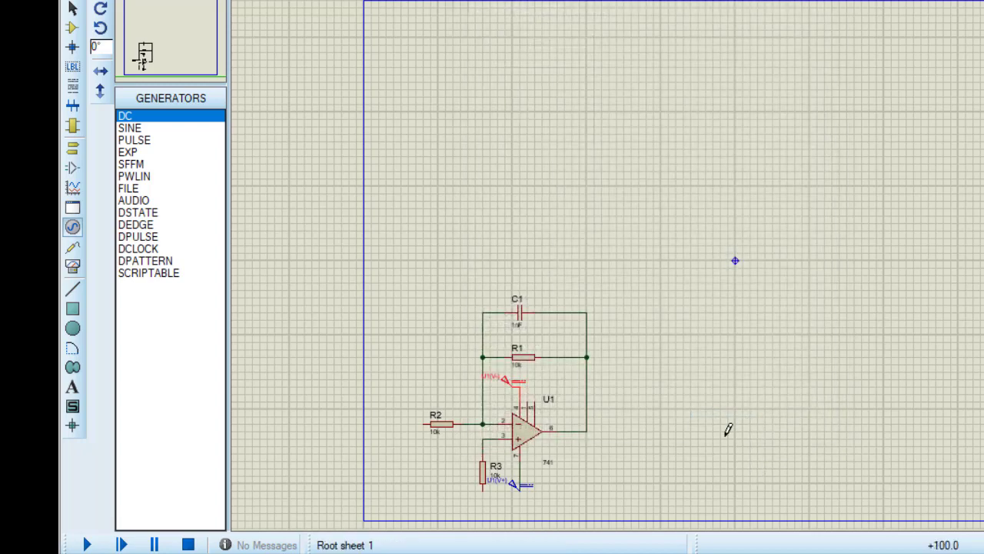
# Step: Set a positive supply voltage on the DC generator at the op-amp's V+ pin
pyautogui.click(504, 488)
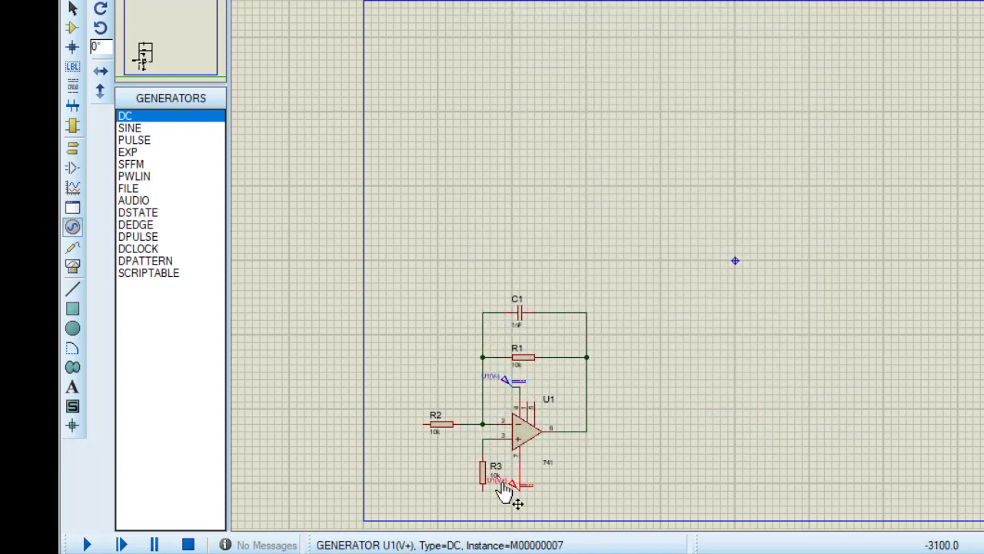
pyautogui.click(504, 488)
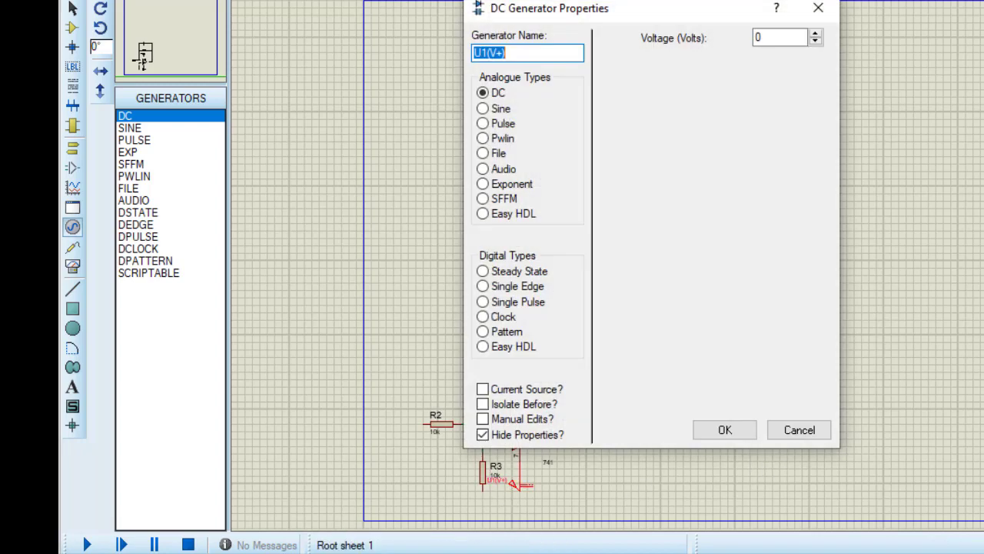
pyautogui.click(767, 37)
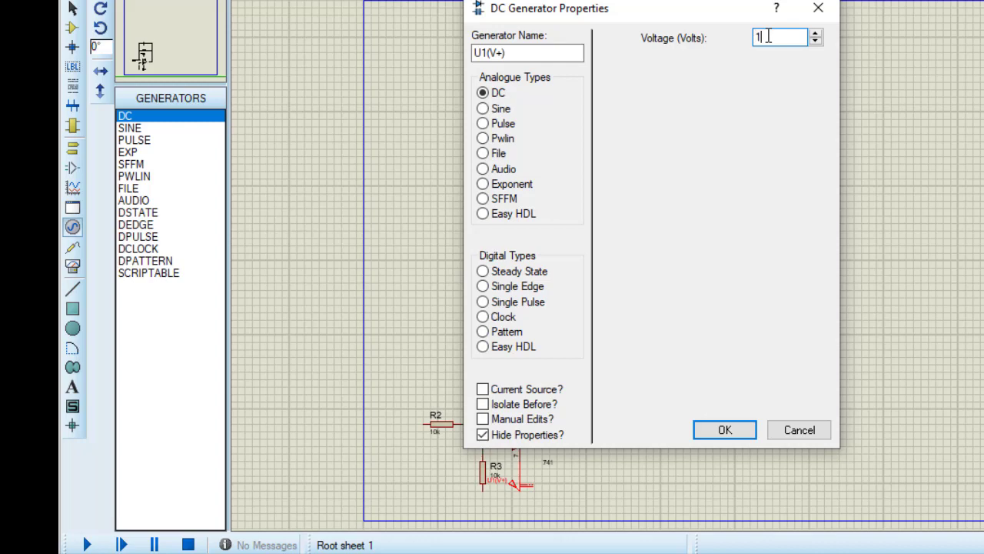
pyautogui.click(741, 430)
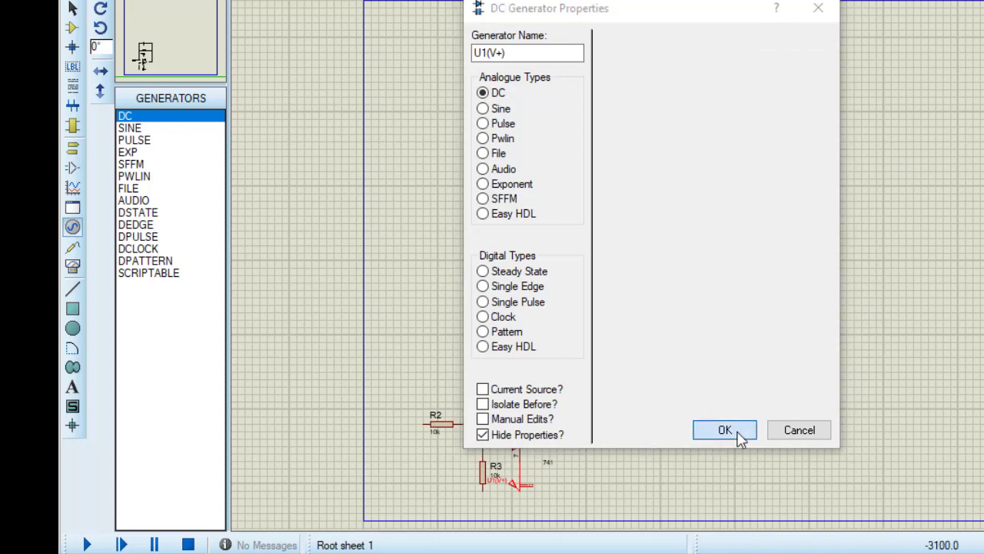
# Step: Move the whole circuit upward on the sheet and put the U1(V+) label to the right of its generator
pyautogui.moveTo(631, 519); pyautogui.dragTo(638, 513)
pyautogui.moveTo(539, 423); pyautogui.dragTo(554, 245)
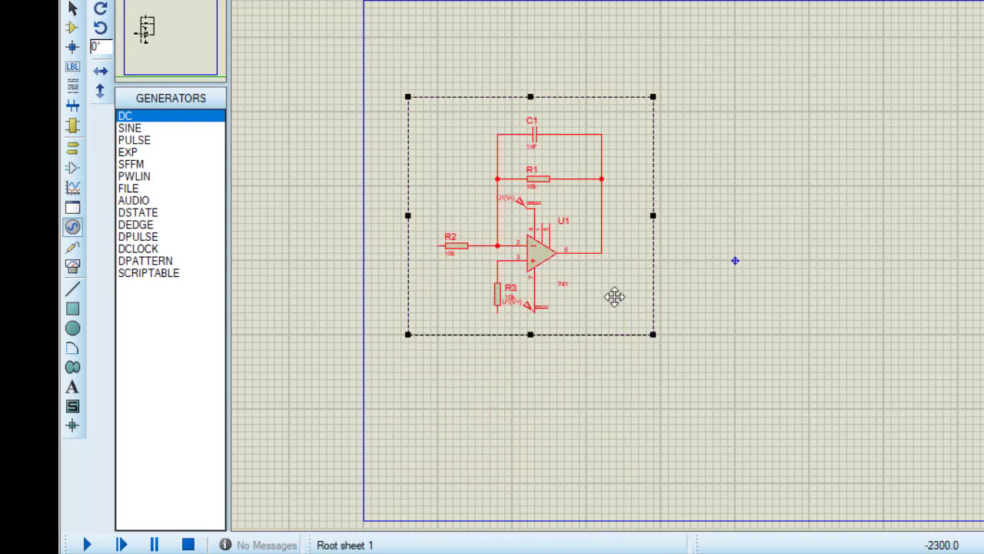
pyautogui.click(683, 362)
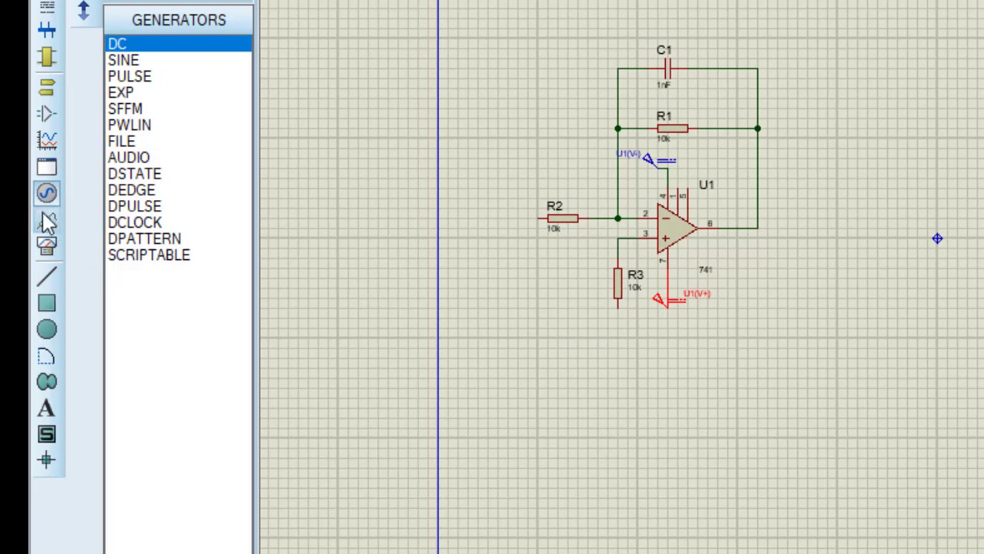
# Step: Place a ground terminal below resistor R3 and wire it to the resistor's lower end
pyautogui.click(47, 92)
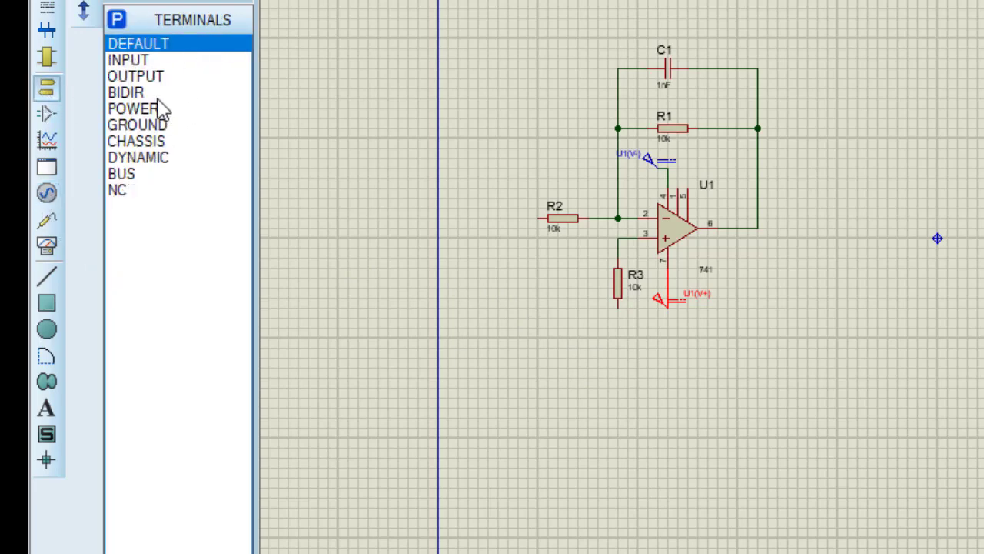
pyautogui.click(142, 126)
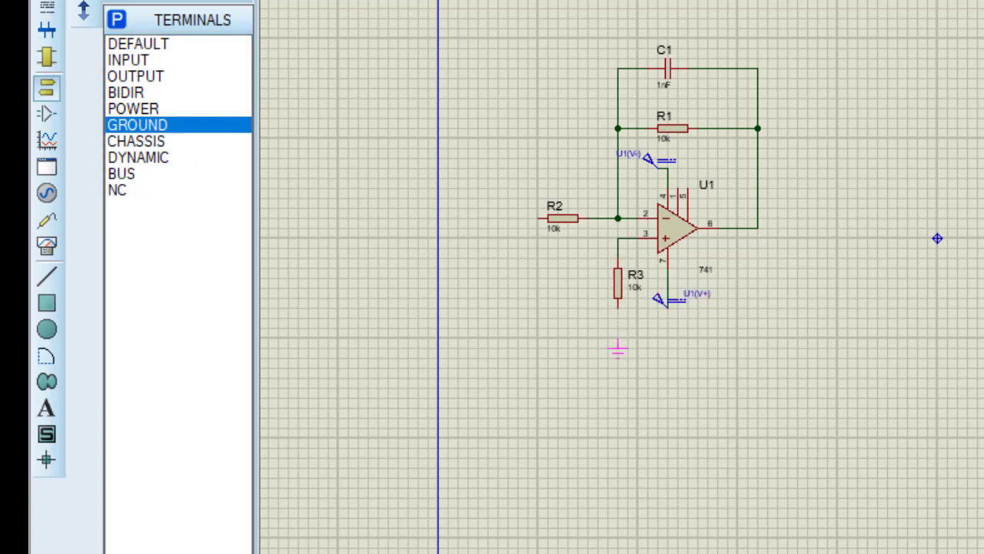
pyautogui.click(619, 342)
pyautogui.click(619, 326)
# Step: Place a signal generator to the lower left of R2 and wire its positive output to R2's free end
pyautogui.click(47, 246)
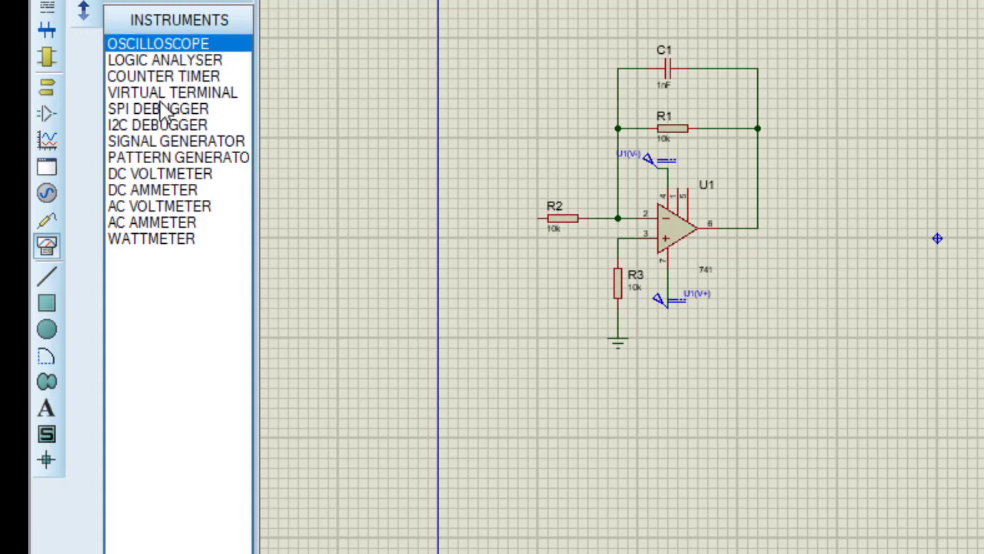
pyautogui.click(174, 143)
pyautogui.click(515, 297)
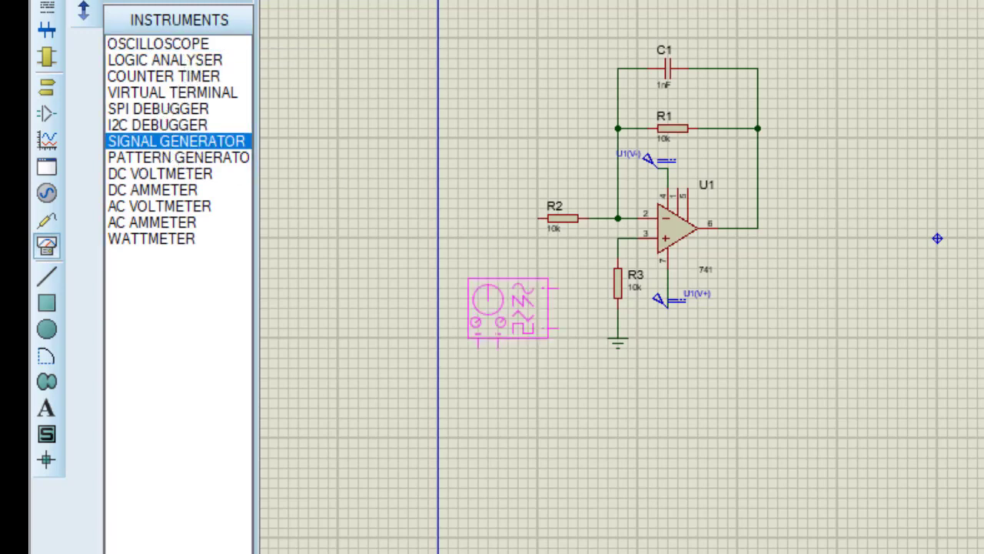
pyautogui.click(492, 300)
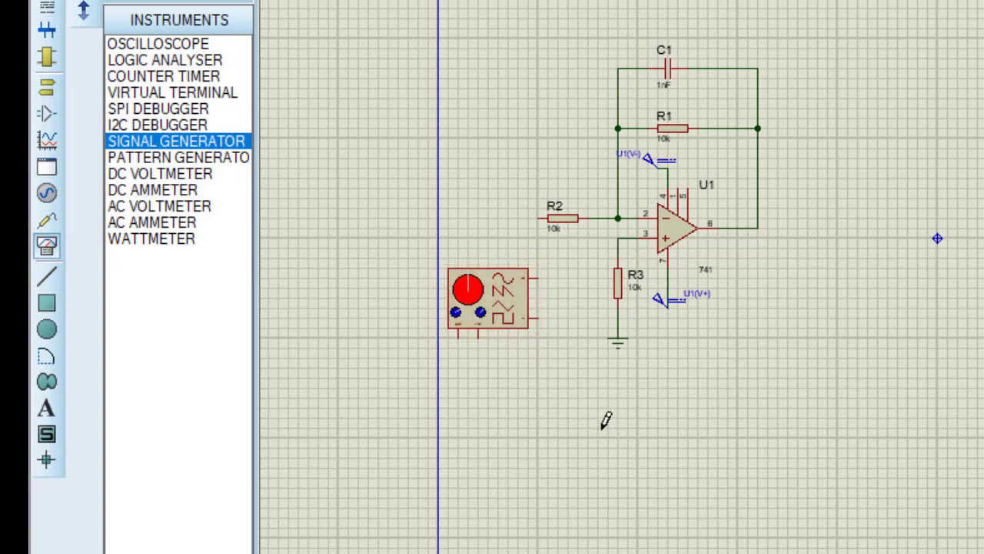
pyautogui.click(538, 277)
pyautogui.click(538, 218)
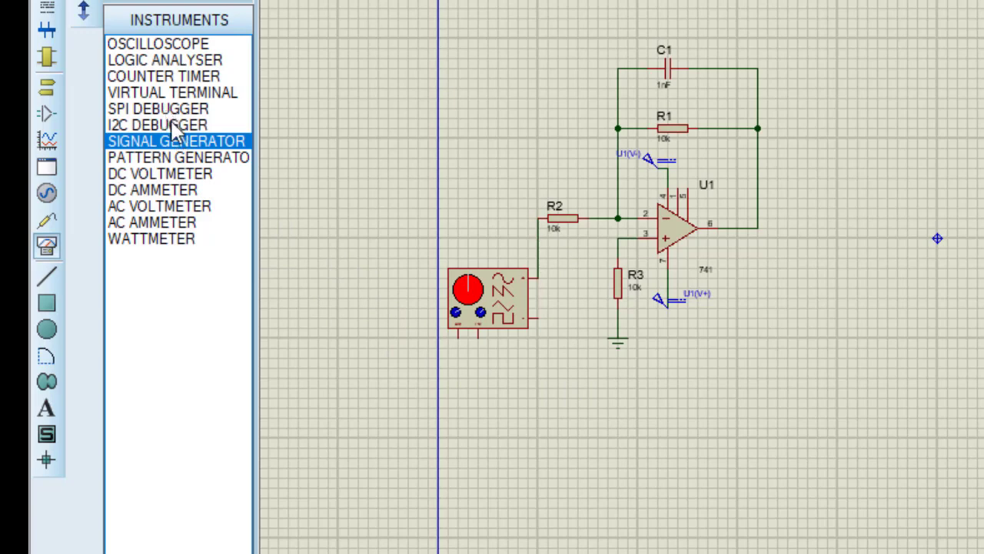
# Step: Place an oscilloscope to the right of the circuit and wire its channel A to the op-amp's output
pyautogui.click(172, 46)
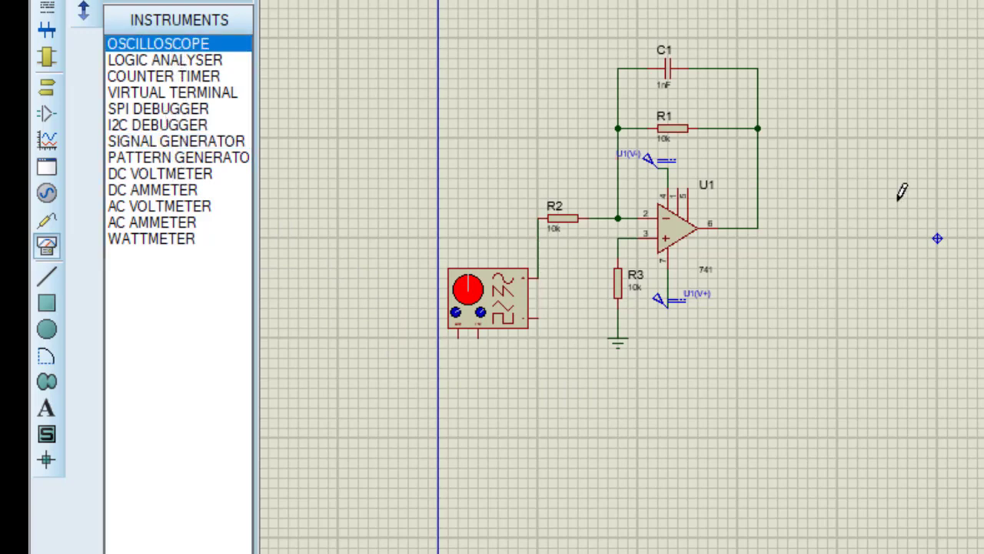
pyautogui.click(876, 161)
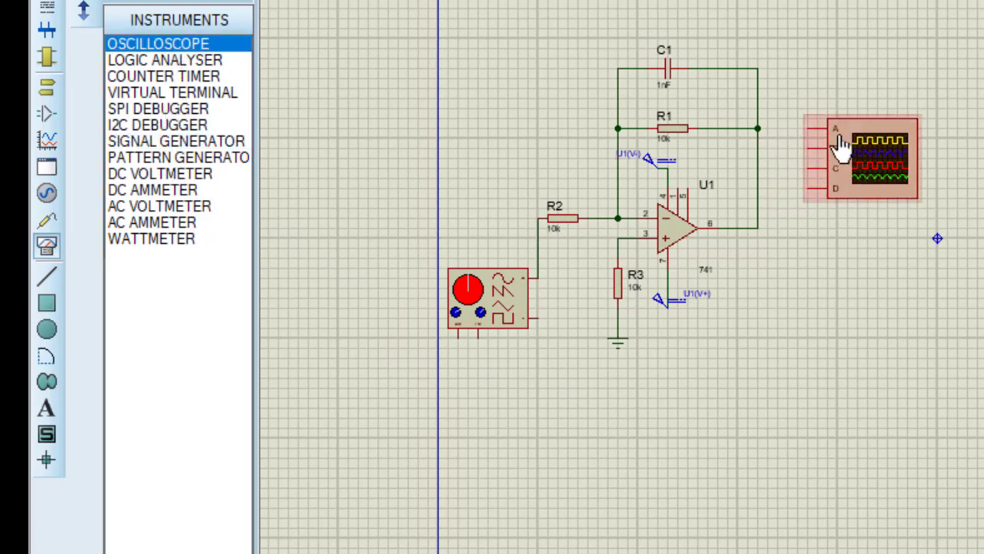
pyautogui.click(809, 127)
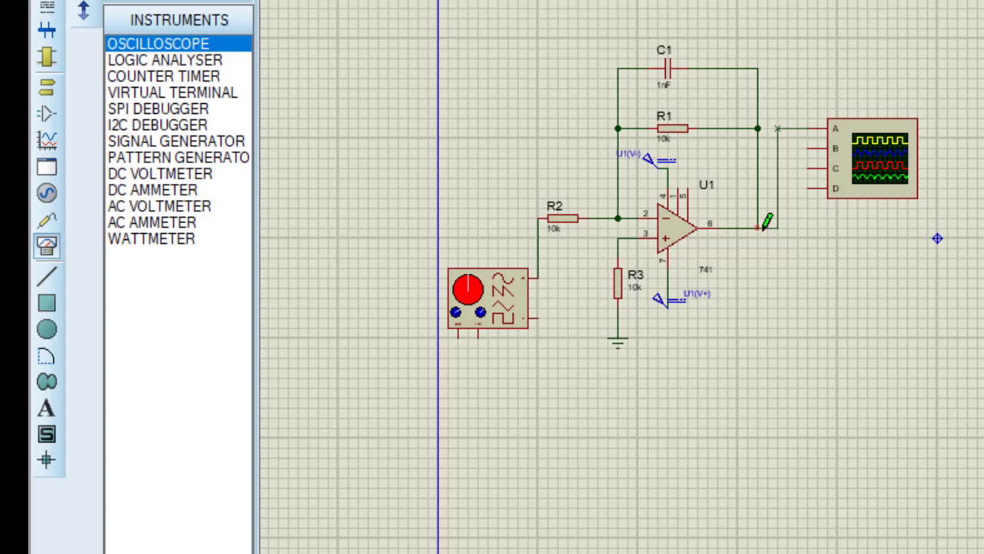
pyautogui.click(760, 228)
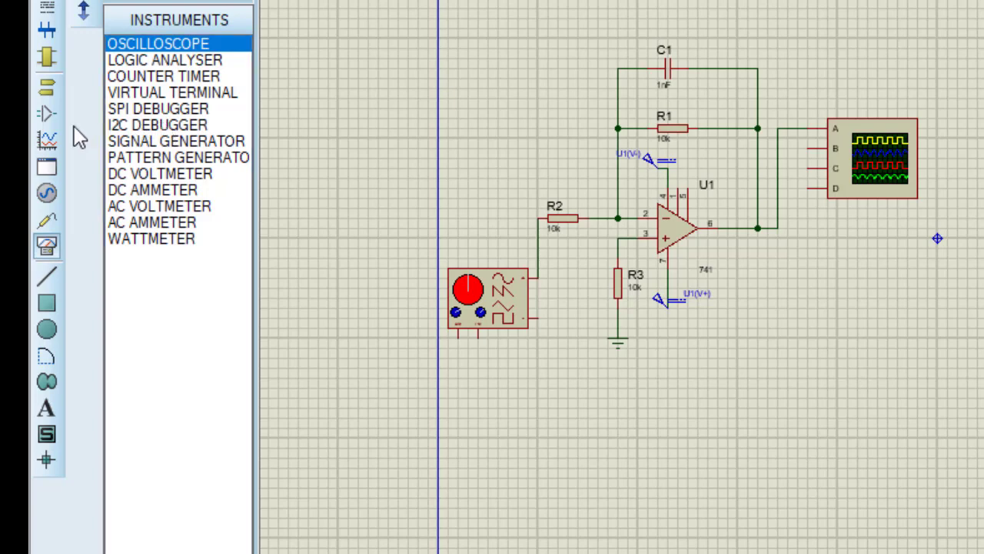
# Step: Place a ground terminal below the signal generator and wire it to the generator's negative output
pyautogui.click(52, 88)
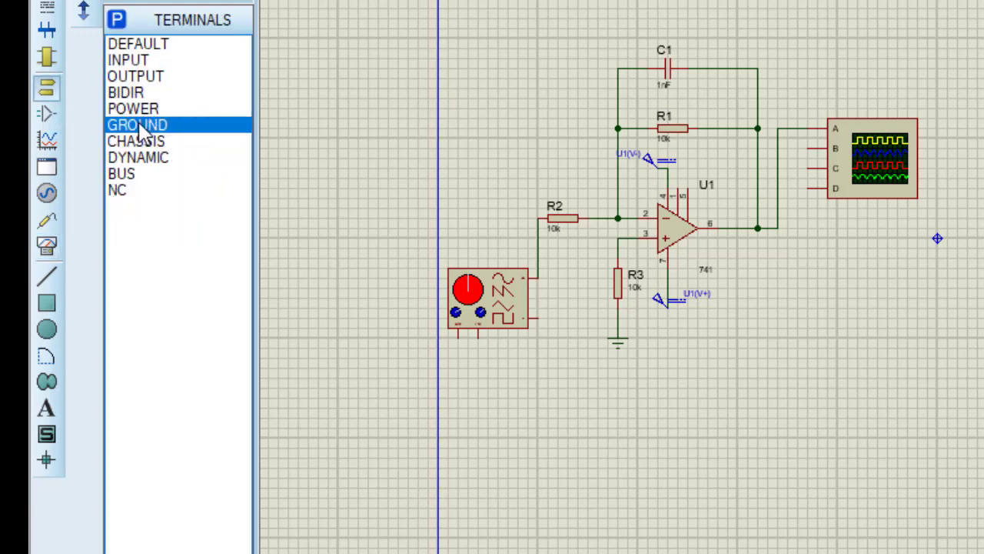
pyautogui.click(539, 367)
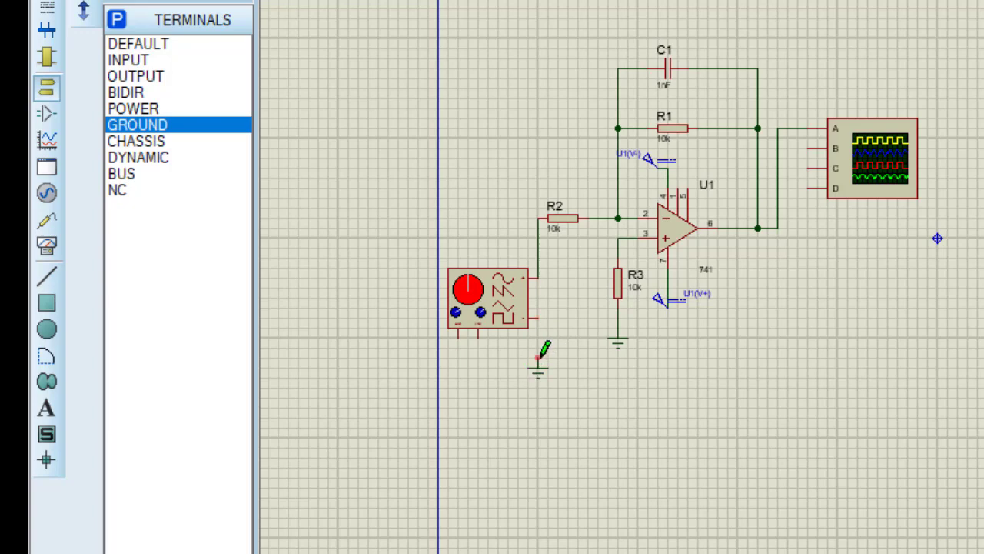
pyautogui.click(538, 358)
pyautogui.click(539, 317)
# Step: Set the value of feedback resistor R1 to 1M
pyautogui.click(661, 141)
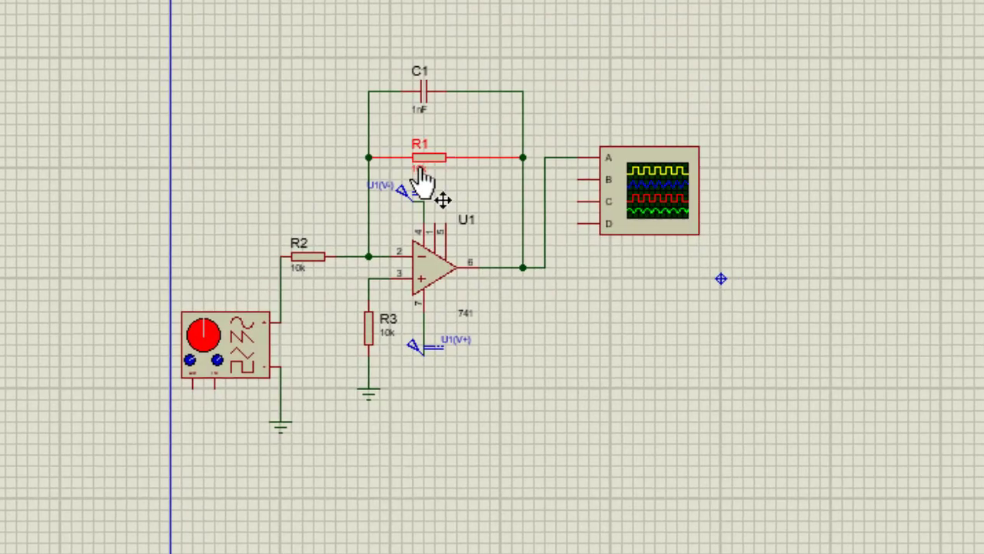
pyautogui.doubleClick(417, 171)
pyautogui.click(483, 15)
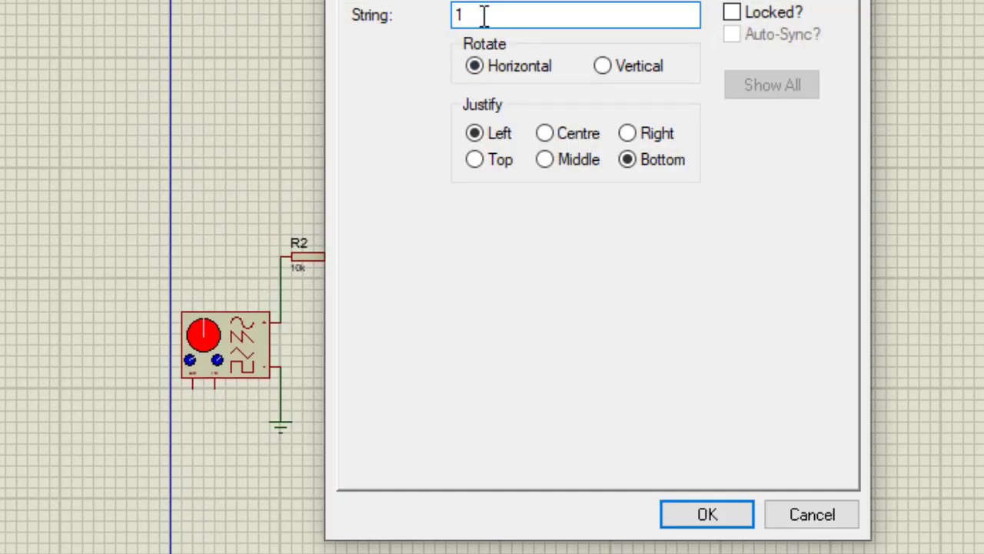
pyautogui.write('M')
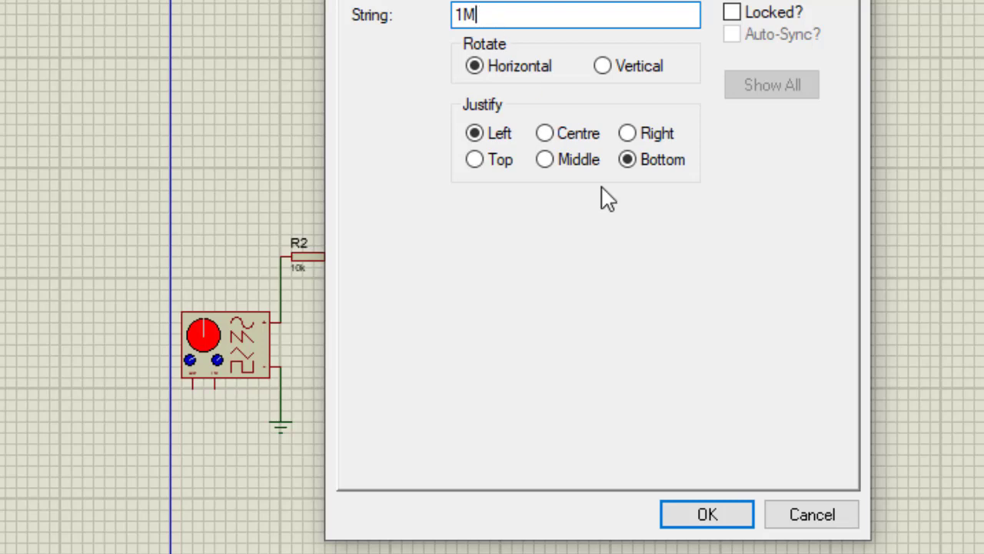
pyautogui.click(707, 514)
# Step: Set the value of feedback capacitor C1 to 10nF
pyautogui.click(417, 103)
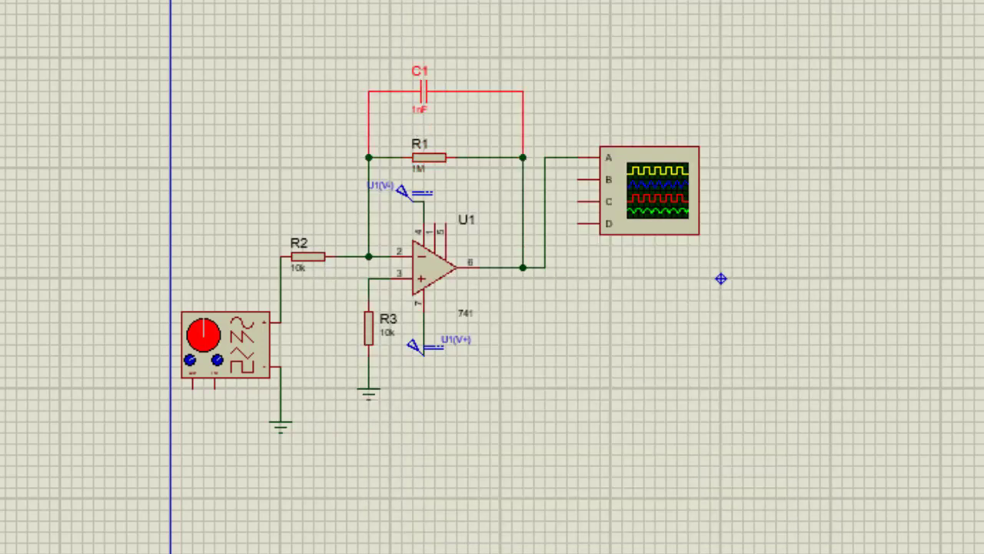
pyautogui.click(419, 109)
pyautogui.click(464, 15)
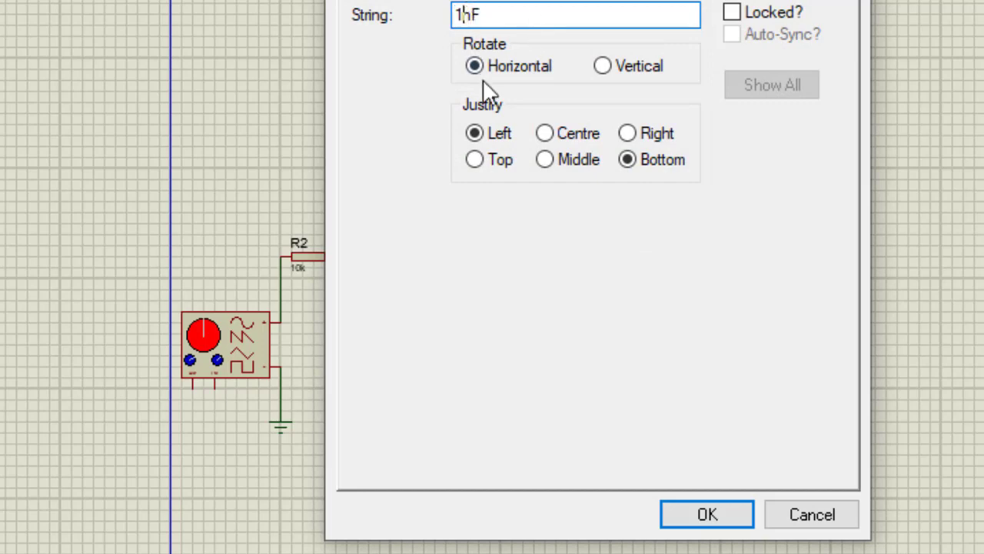
pyautogui.write('0')
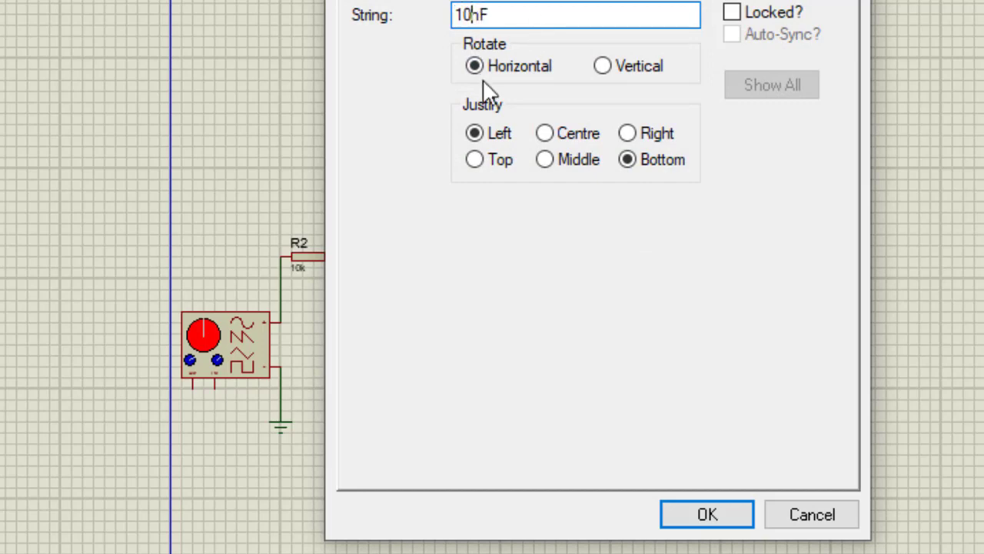
pyautogui.click(707, 513)
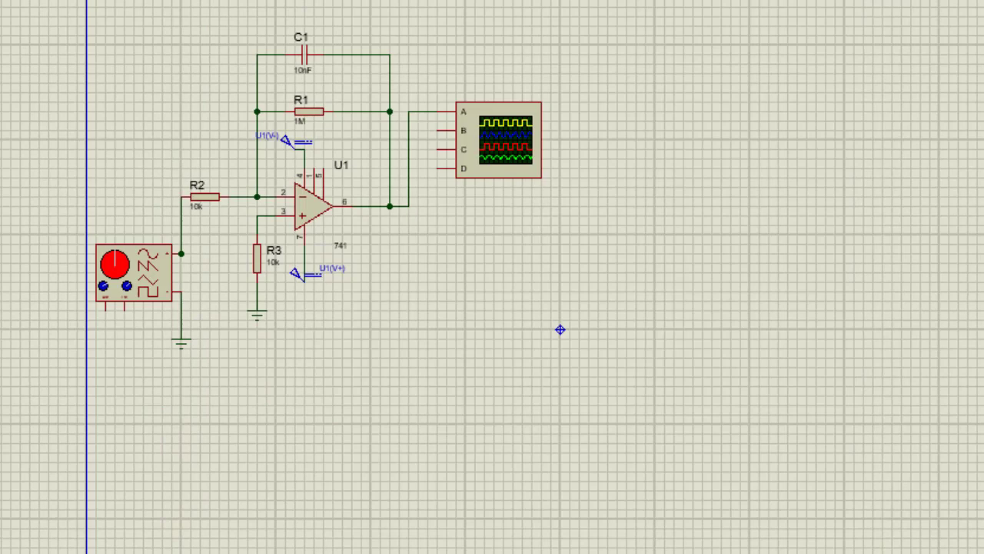
# Step: Wire the oscilloscope's channel B to the signal generator's positive output, routing the wire below the circuit
pyautogui.click(429, 139)
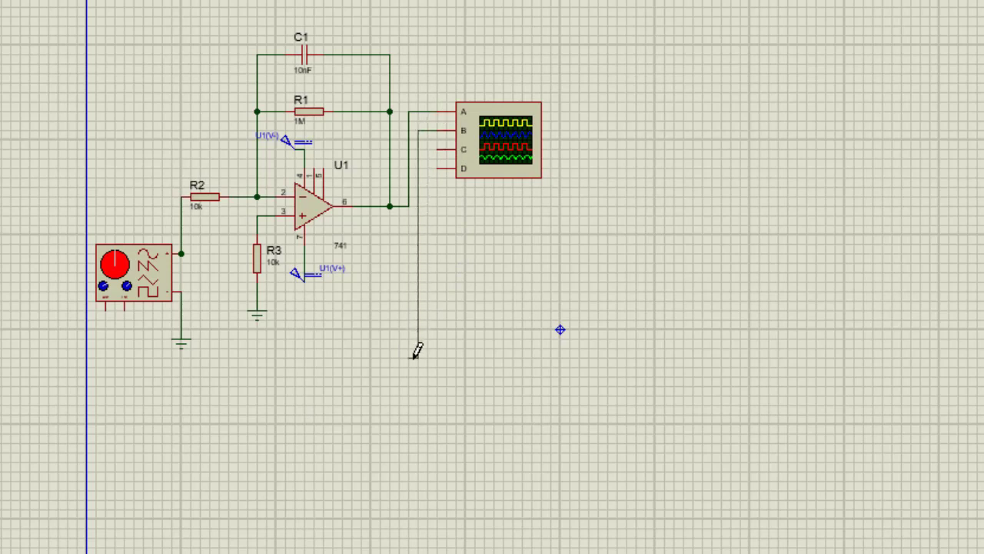
pyautogui.click(210, 357)
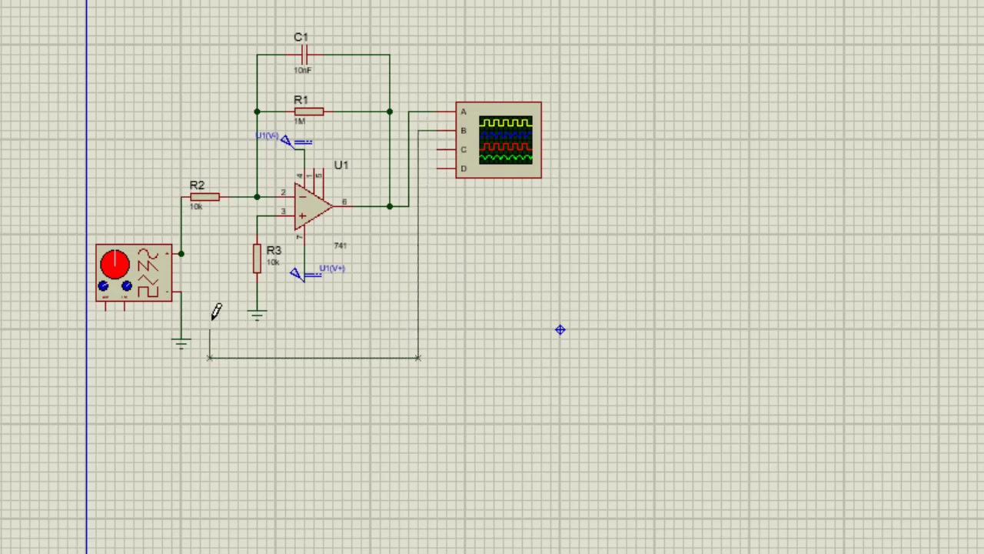
pyautogui.click(182, 253)
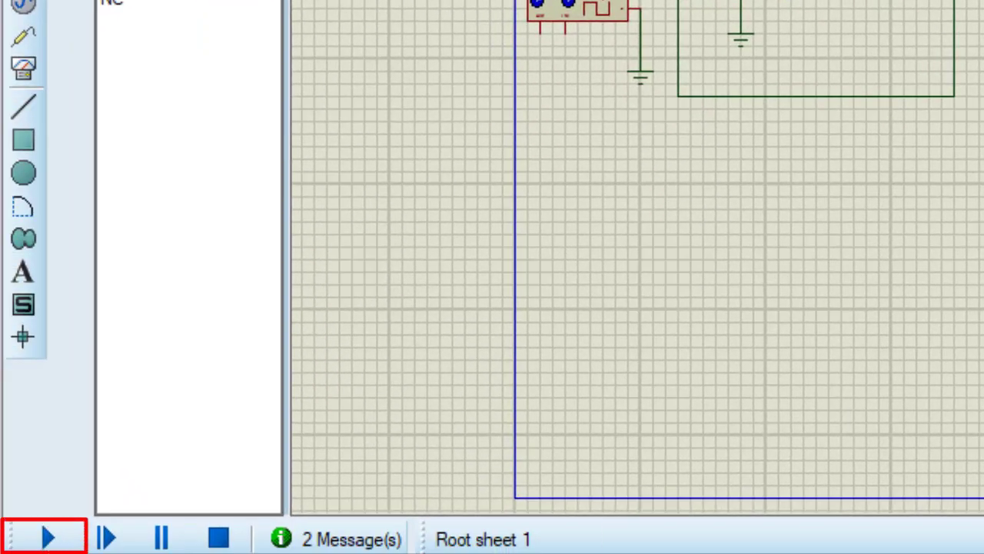
# Step: Run the simulation and set the signal generator to output a 1 kHz square wave
pyautogui.click(48, 538)
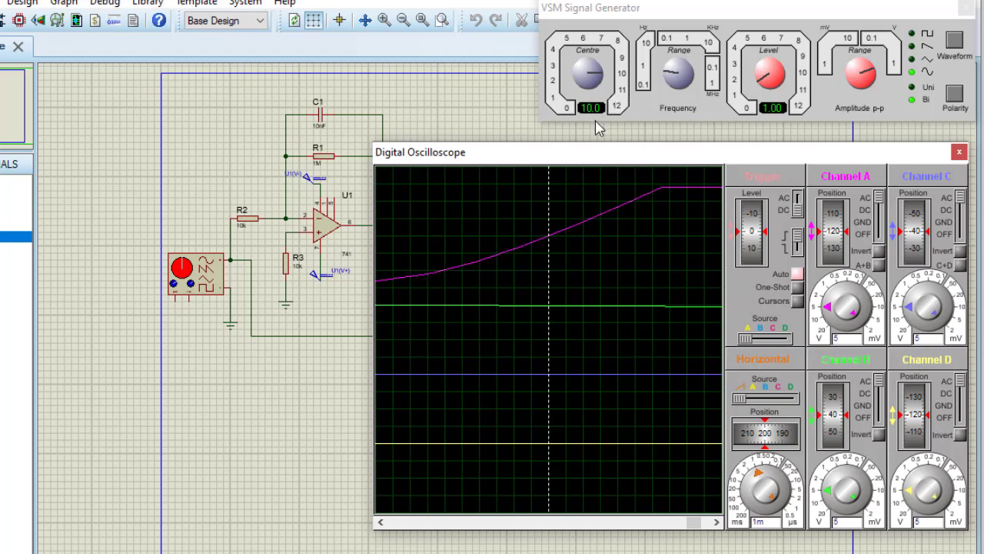
pyautogui.click(685, 71)
pyautogui.click(685, 71)
pyautogui.click(685, 71)
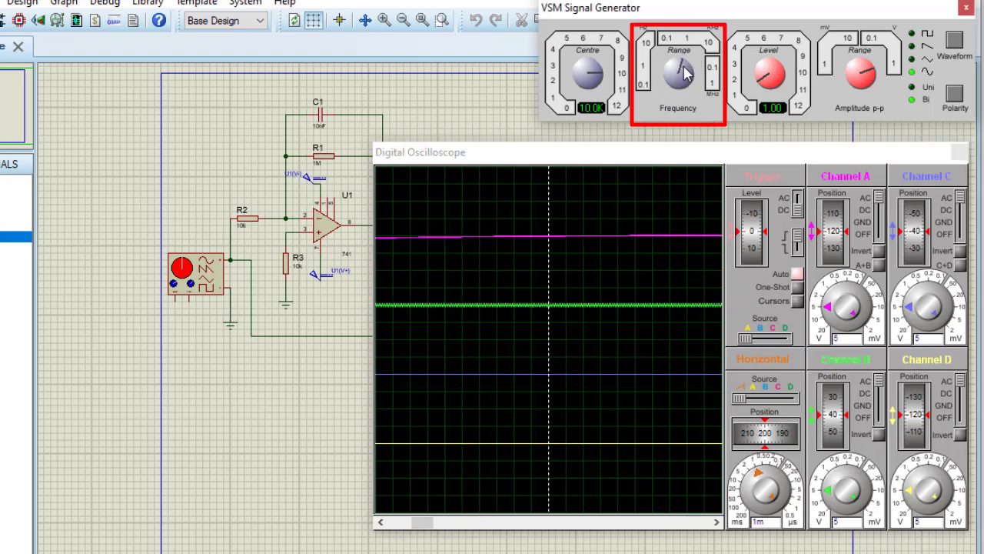
pyautogui.click(579, 87)
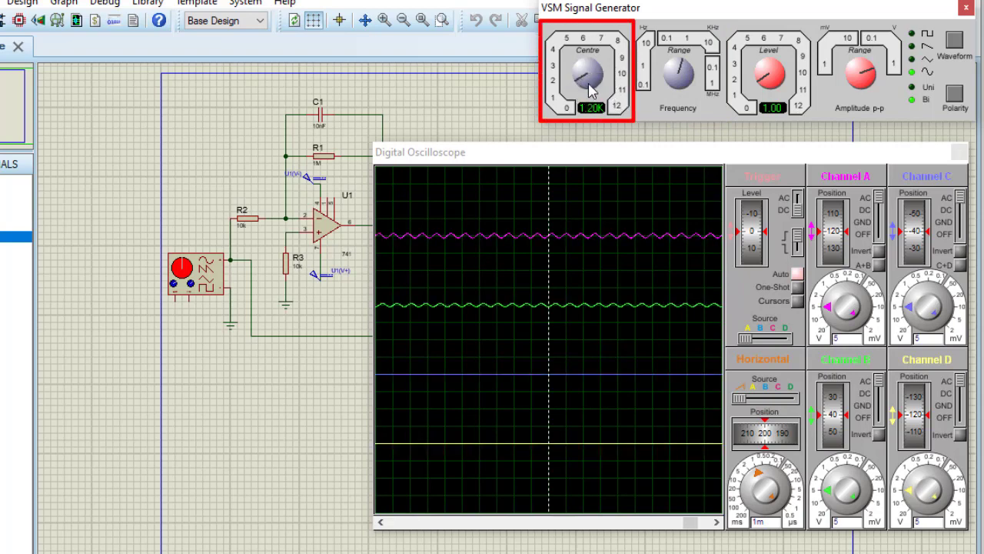
pyautogui.moveTo(585, 104)
pyautogui.mouseDown()
pyautogui.moveTo(581, 87)
pyautogui.moveTo(553, 111)
pyautogui.moveTo(600, 123)
pyautogui.mouseUp()
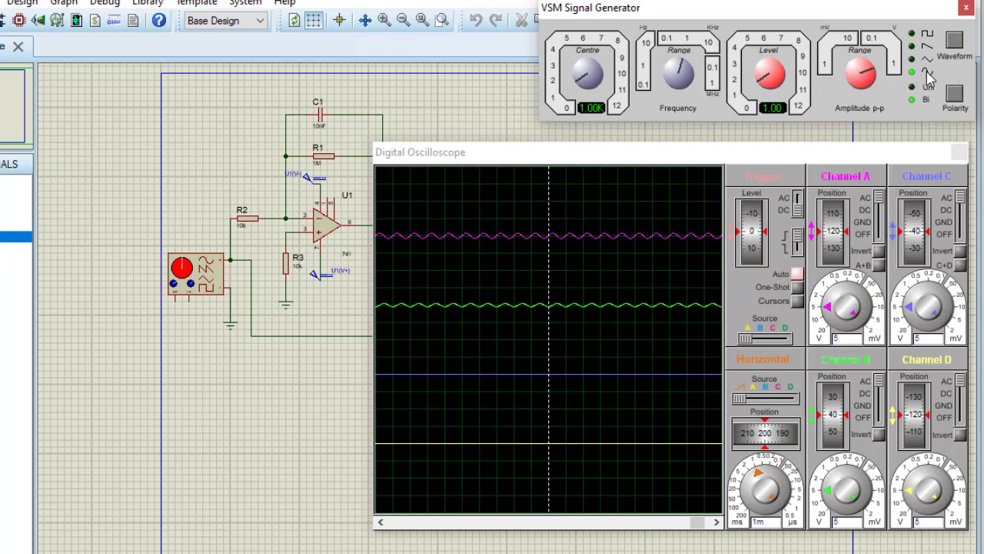
pyautogui.click(954, 42)
pyautogui.click(955, 46)
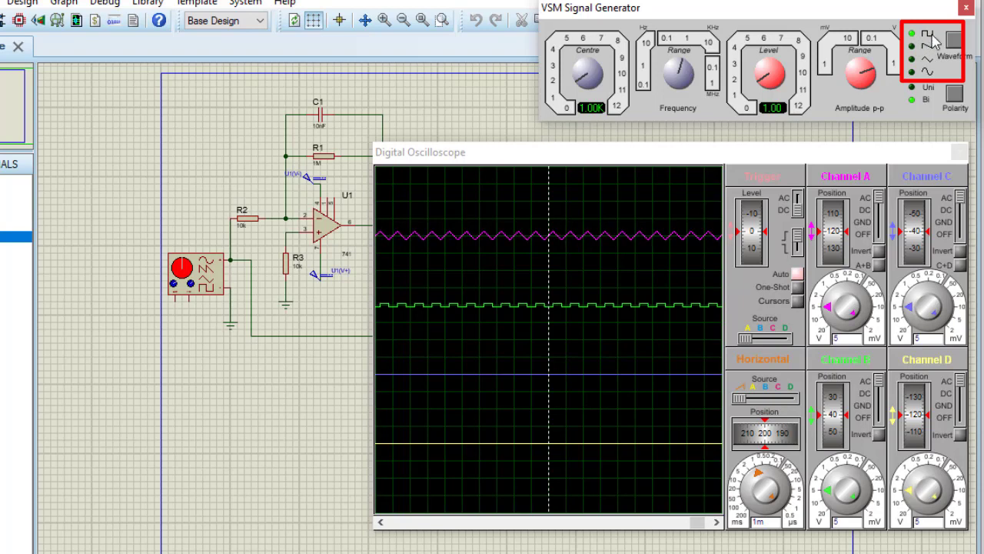
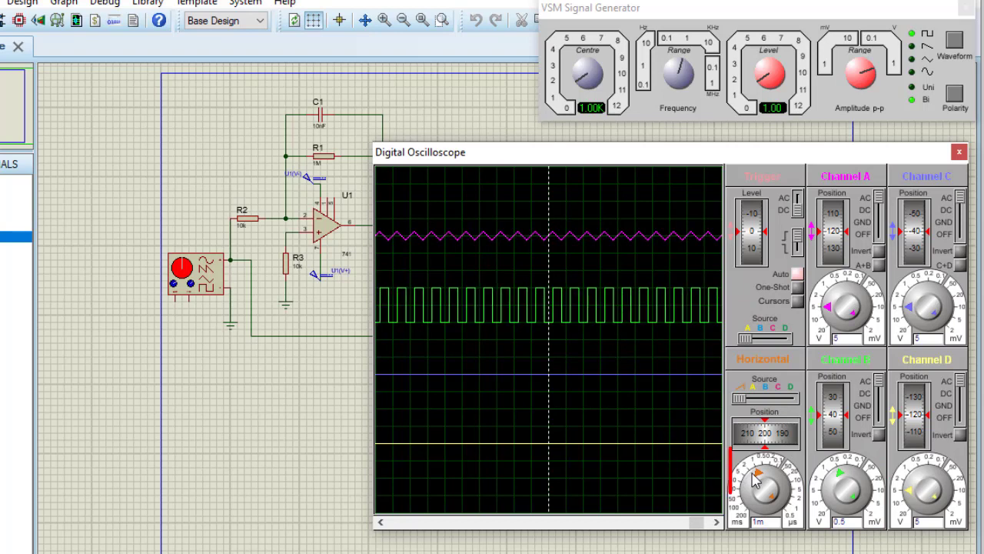
# Step: Set the oscilloscope's horizontal timebase to 0.5 ms and channel A's vertical scale to 1 V per division
pyautogui.click(758, 479)
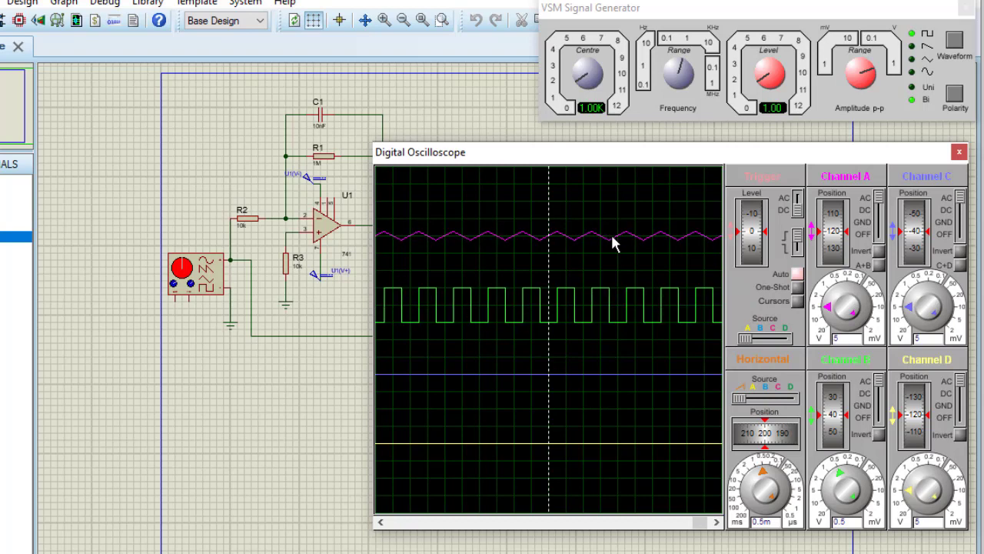
pyautogui.click(832, 304)
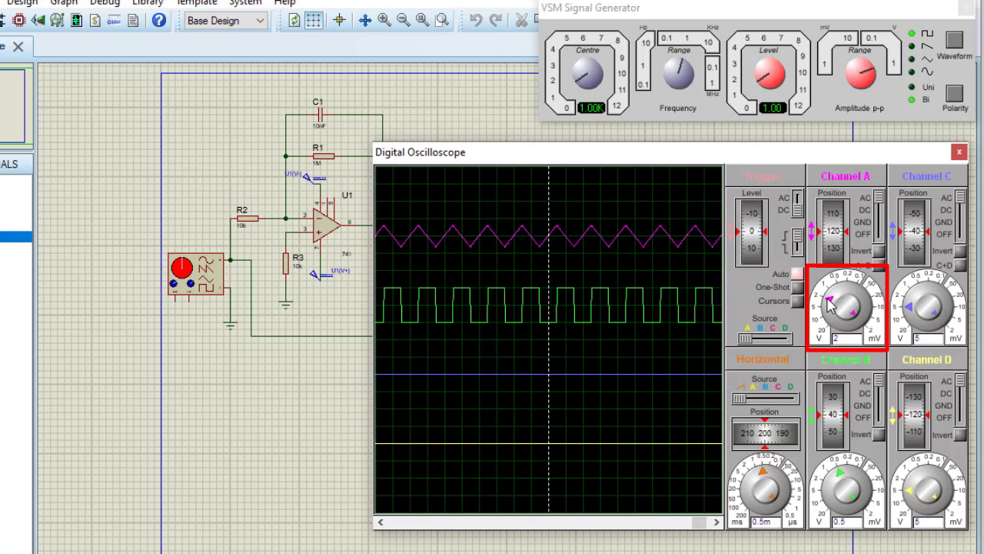
pyautogui.click(833, 302)
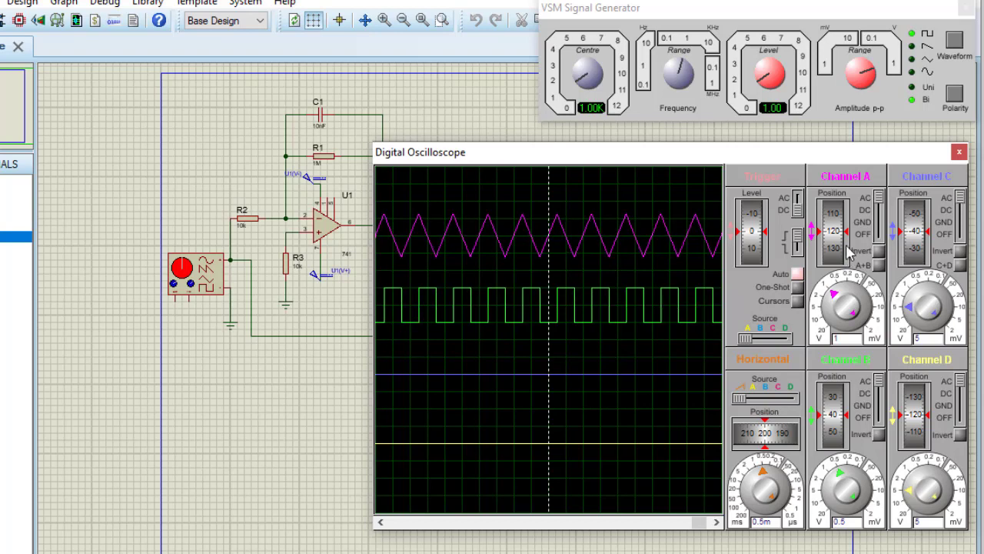
# Step: Shift channel A's triangular trace vertically on the oscilloscope until it overlaps channel B's square wave
pyautogui.scroll(2, 835, 249)
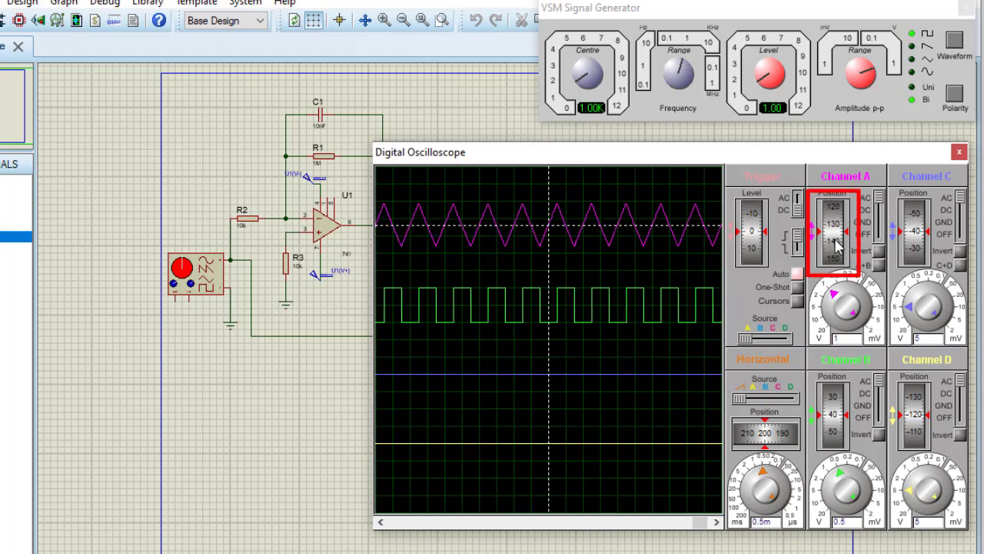
pyautogui.scroll(-6, 835, 247)
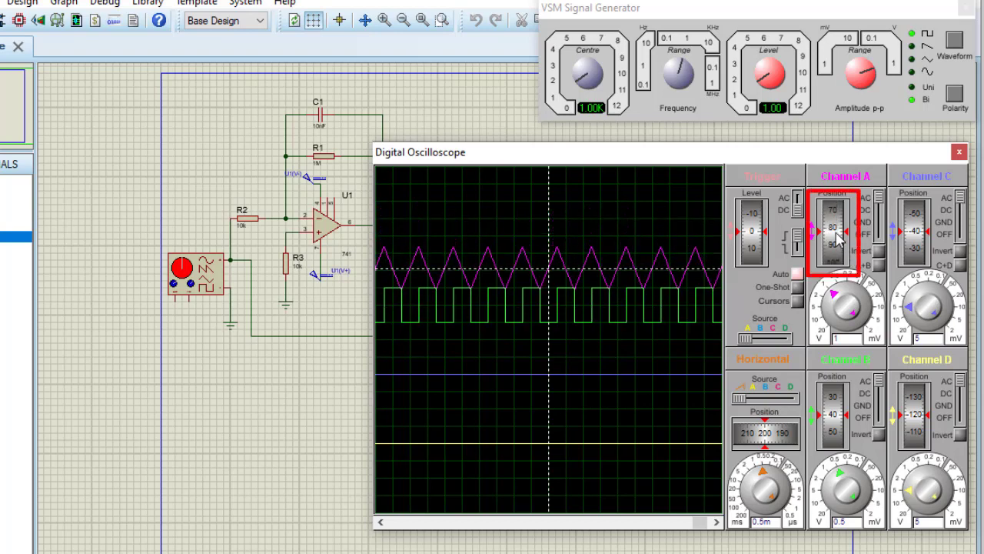
pyautogui.scroll(-4, 838, 243)
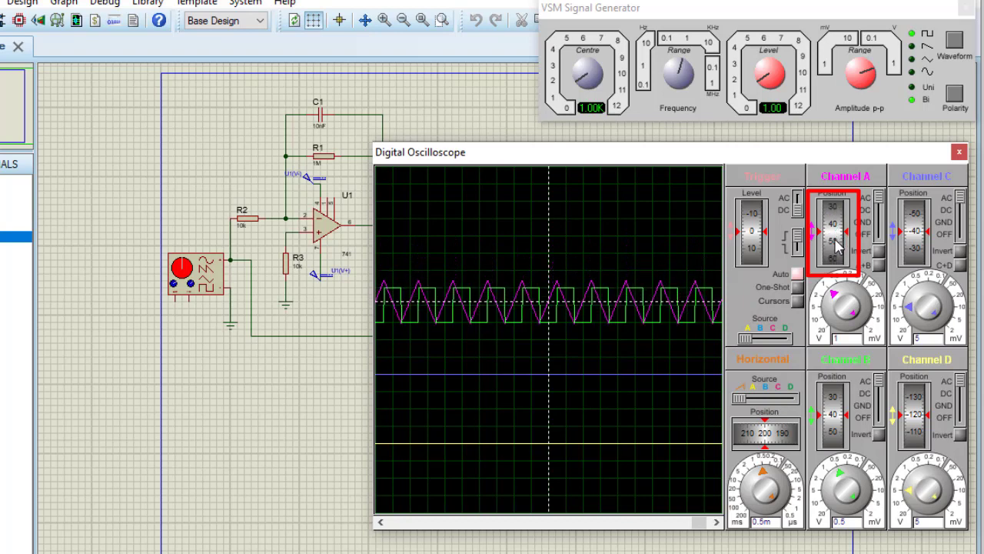
pyautogui.scroll(-1, 838, 244)
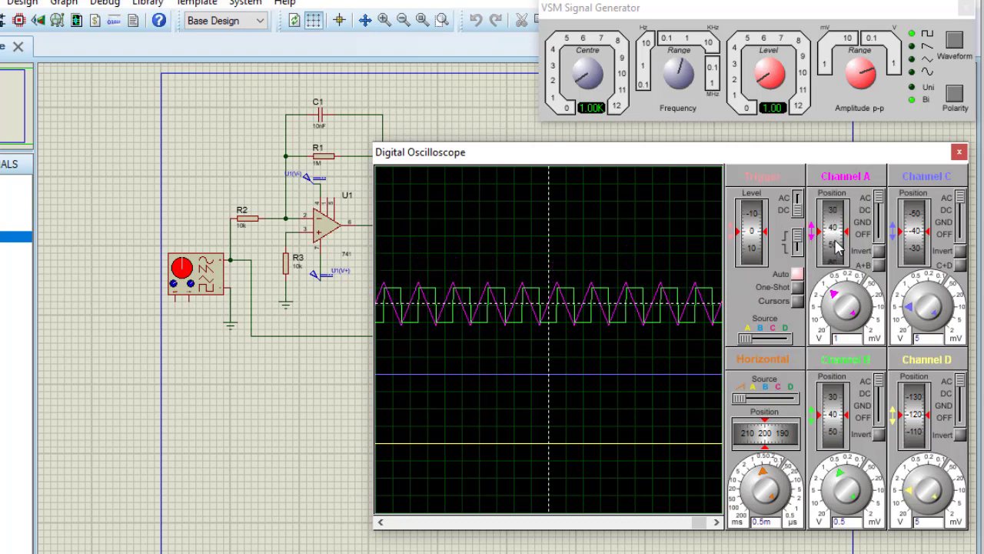